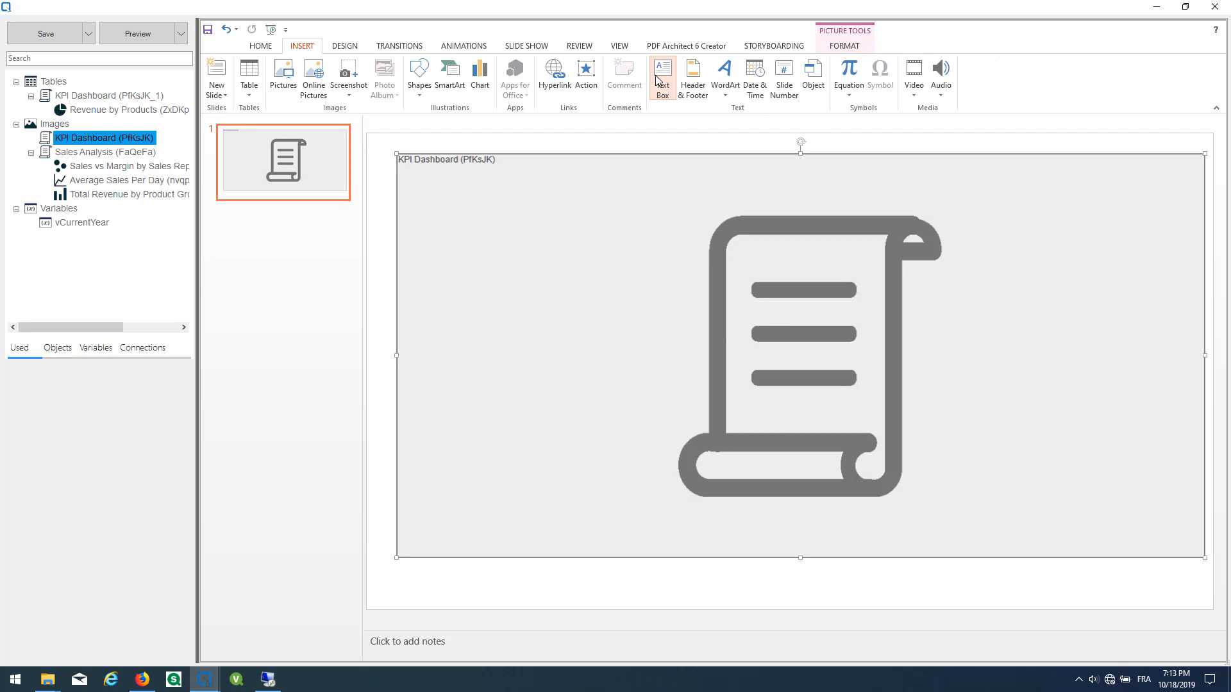
- Add a text box reading "Current year:" below the KPI Dashboard image and align it with the image's left edge
left_click(402, 579)
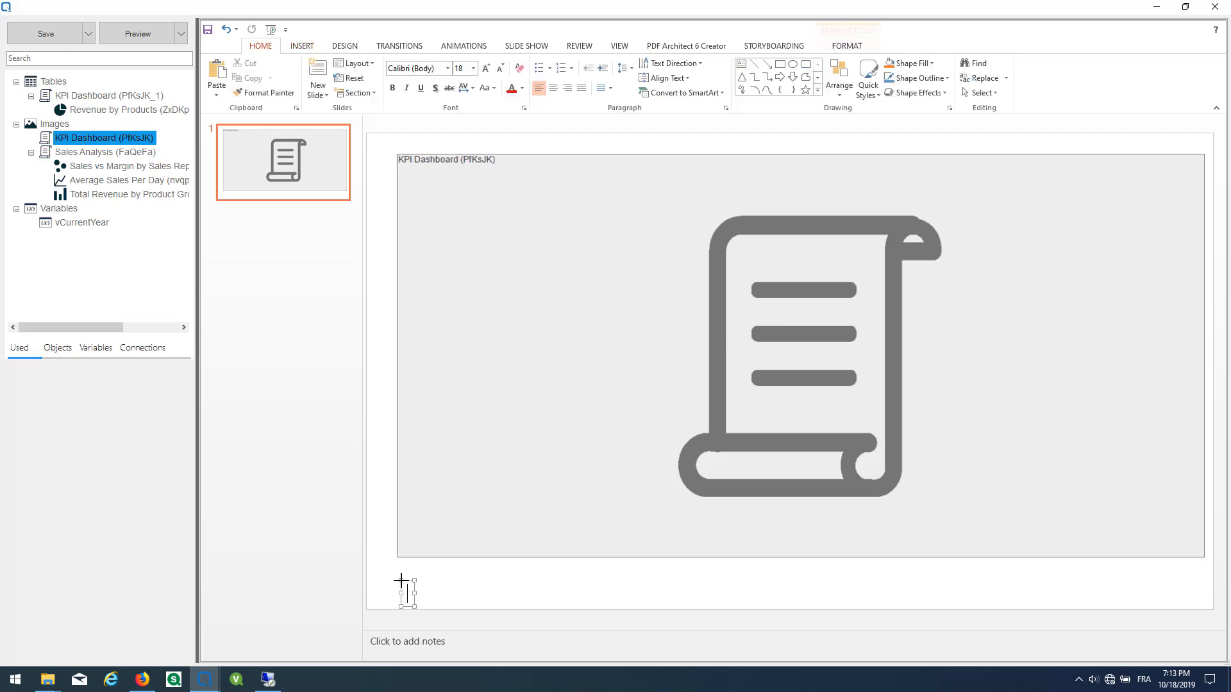
type("Cur")
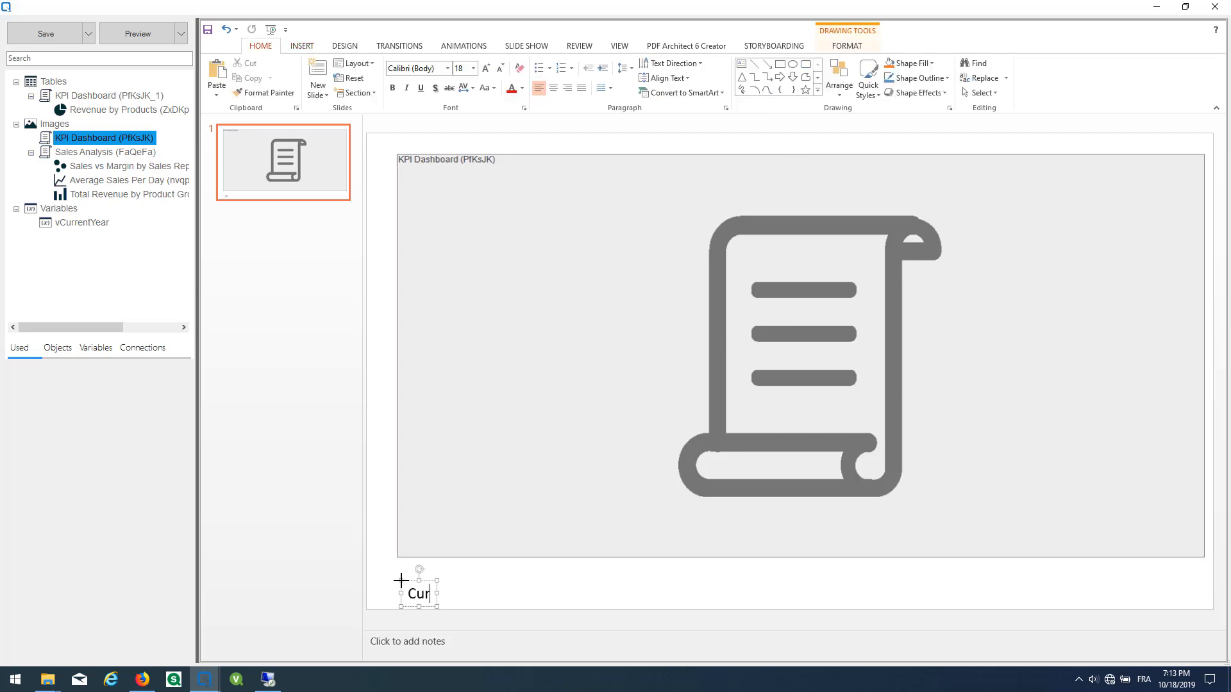
type("rent year")
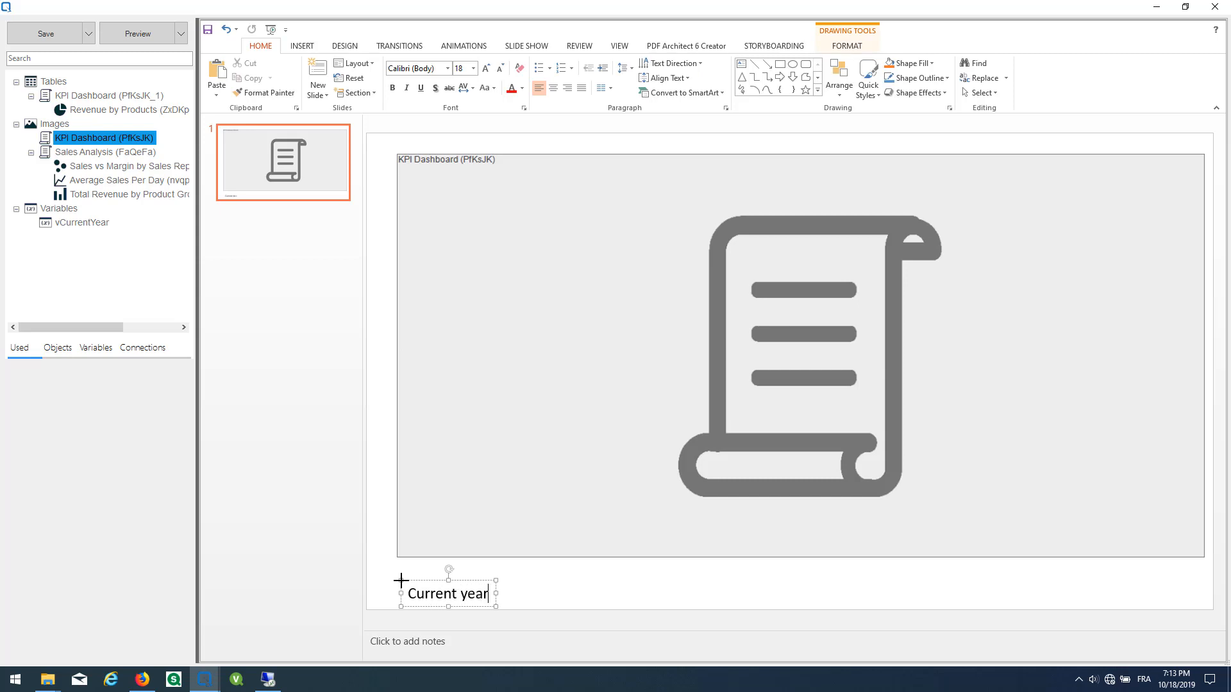
type(":")
left_click(551, 588)
left_click(401, 588)
left_click_drag(419, 581, 408, 570)
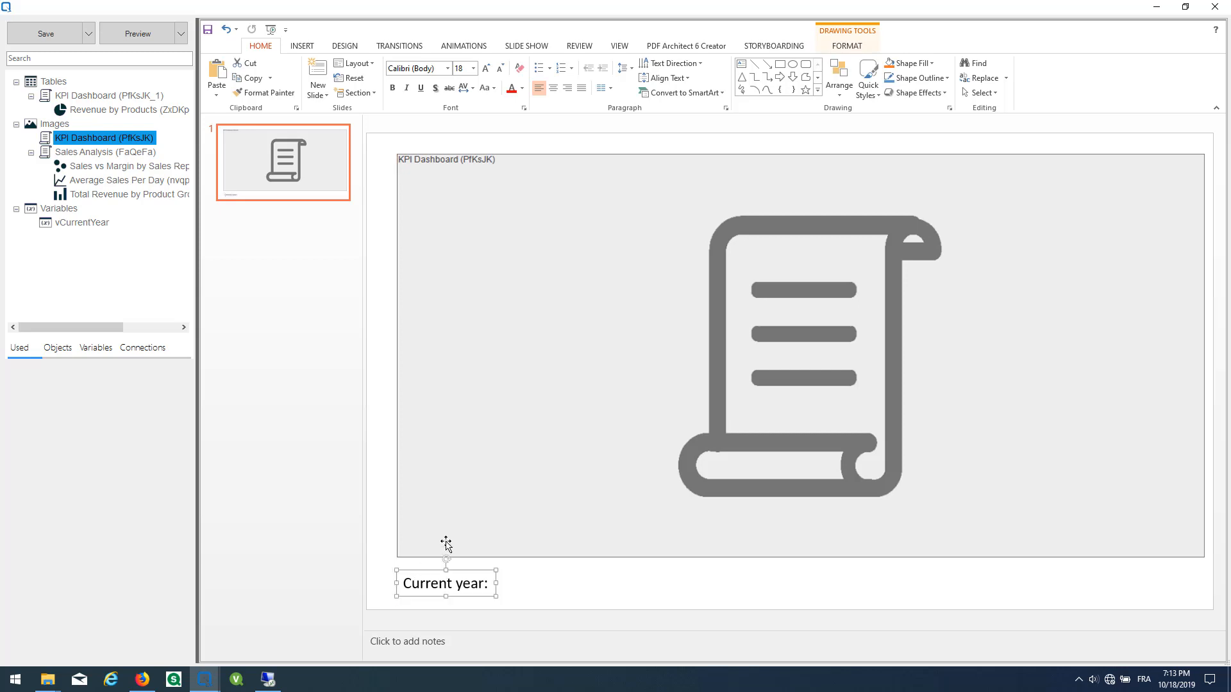
- Place the vCurrentYear variable beside the "Current year:" label and colour its text blue
left_click(51, 224)
left_click_drag(52, 224, 566, 569)
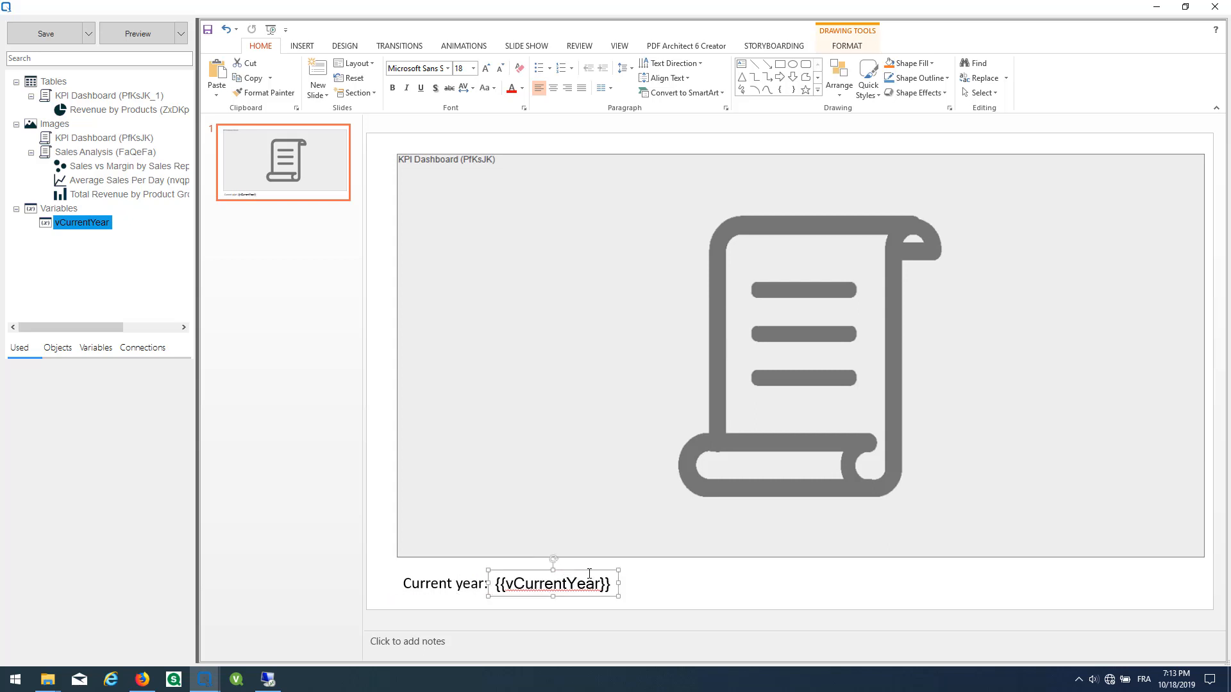
left_click(588, 583)
triple_click(587, 583)
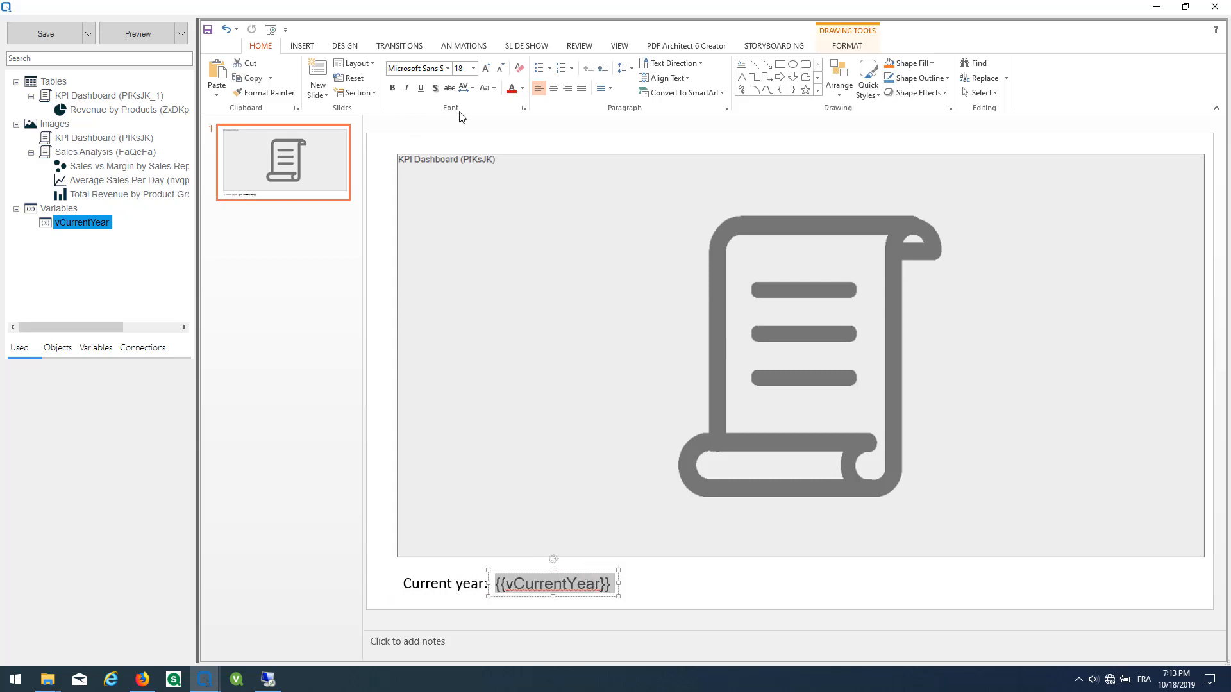
left_click(522, 90)
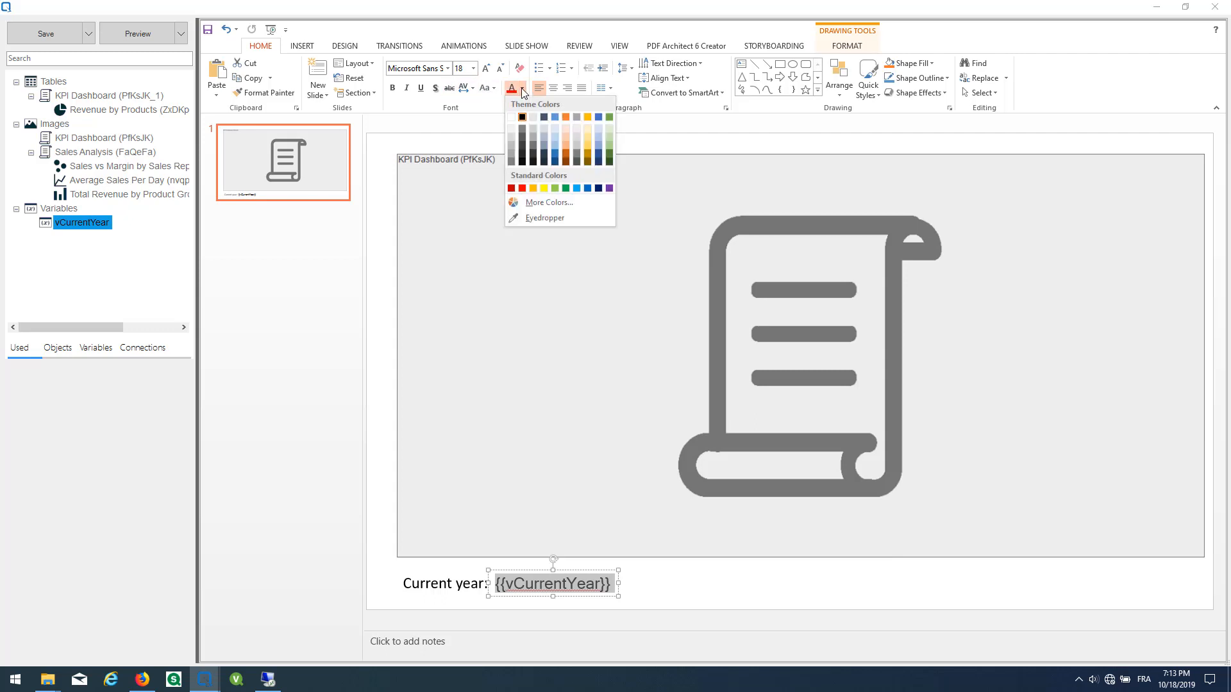
left_click(555, 157)
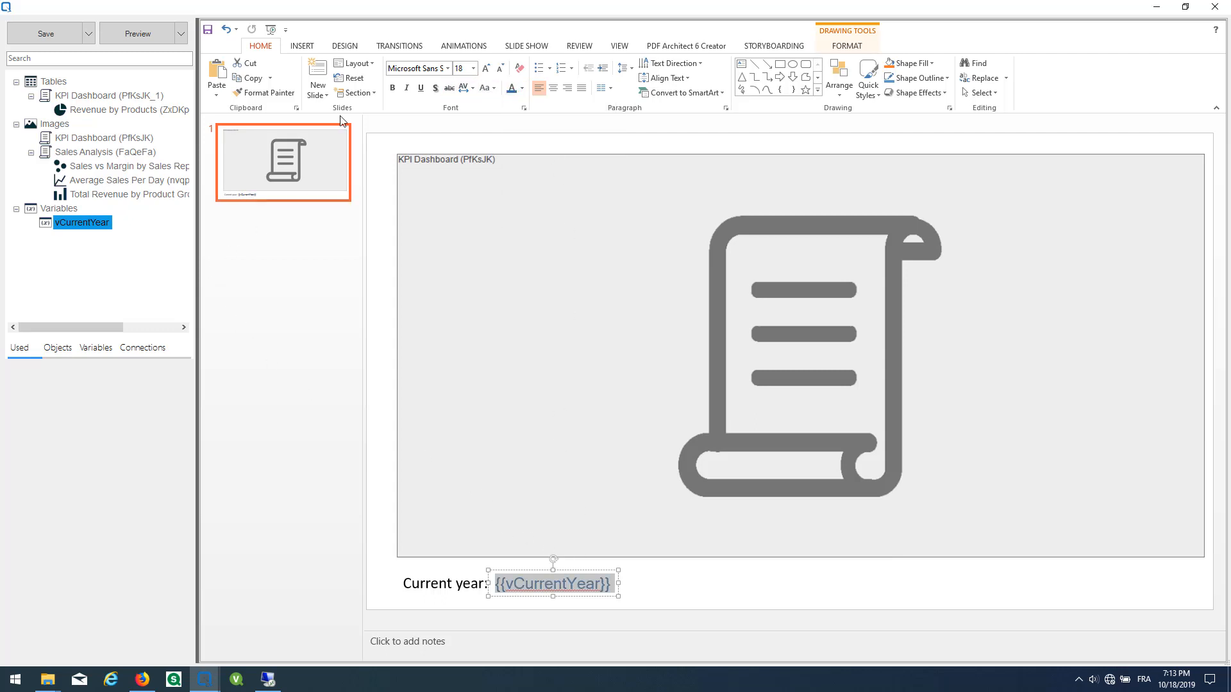
- Add a second slide and delete its title and text placeholders
left_click(317, 71)
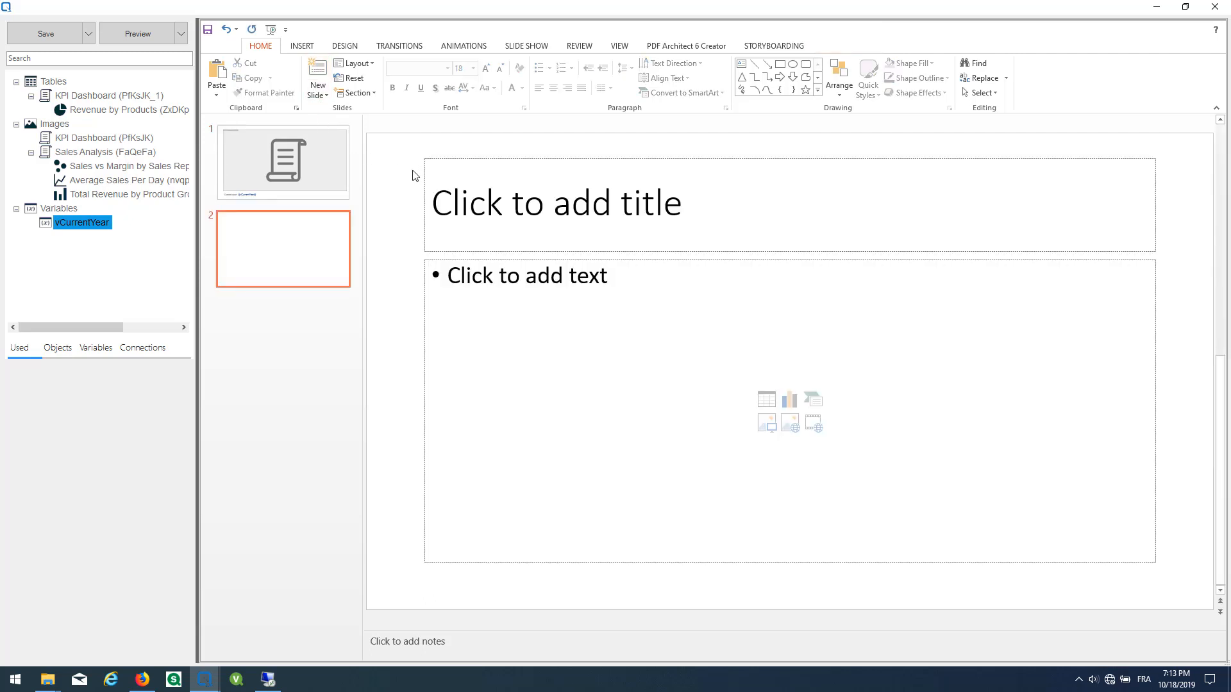
key("ctrl+a")
key("Delete")
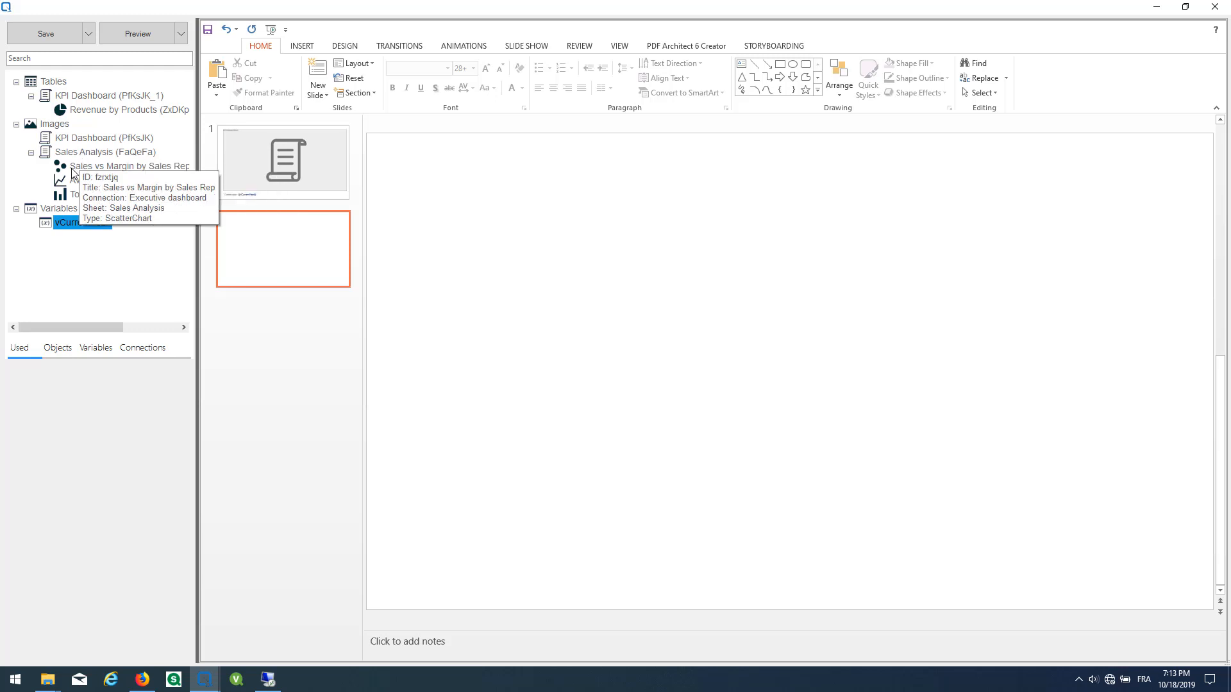
- Arrange the Total Revenue by Product Group image beside the stacked Sales vs Margin by Sales Rep and Average Sales Per Day images, matching their overall height
left_click_drag(76, 195, 481, 220)
left_click_drag(550, 283, 523, 267)
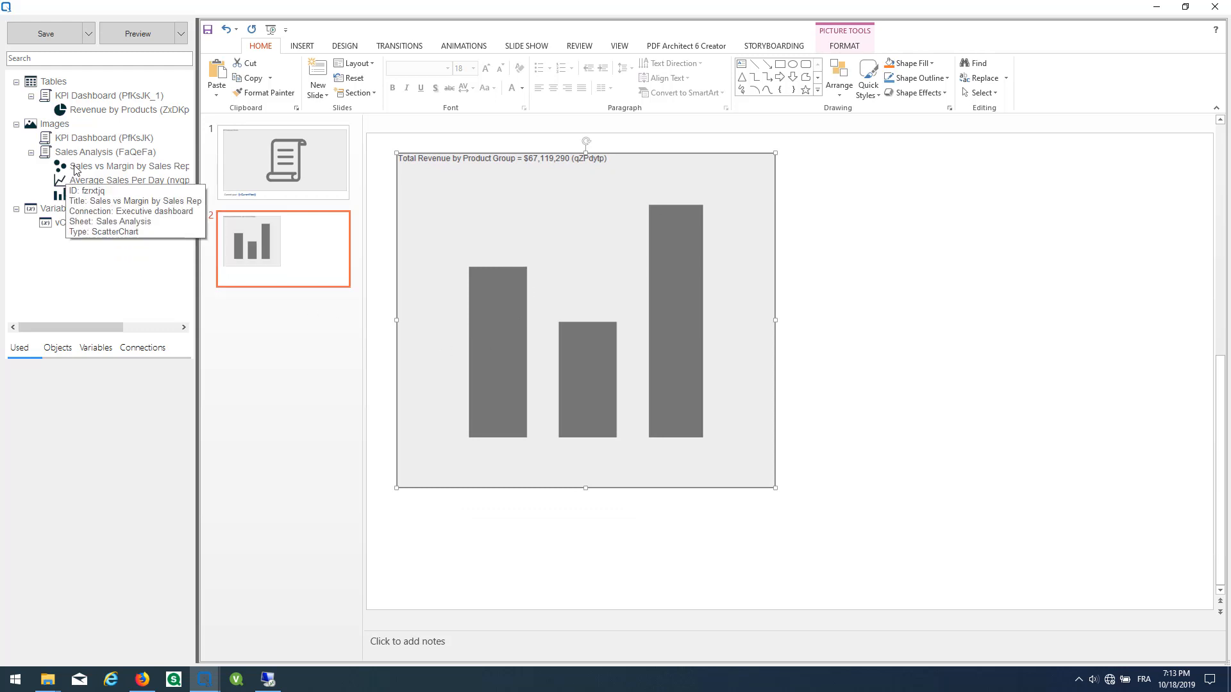
left_click(70, 172)
left_click_drag(70, 172, 910, 287)
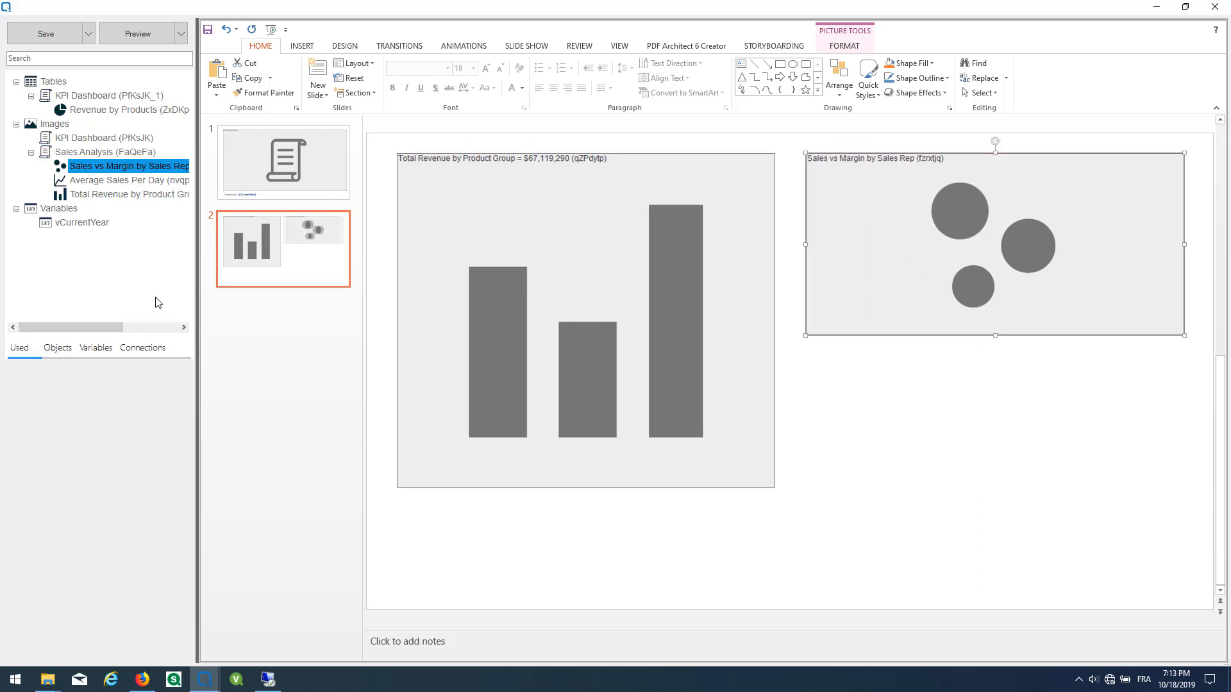
left_click_drag(98, 180, 871, 417)
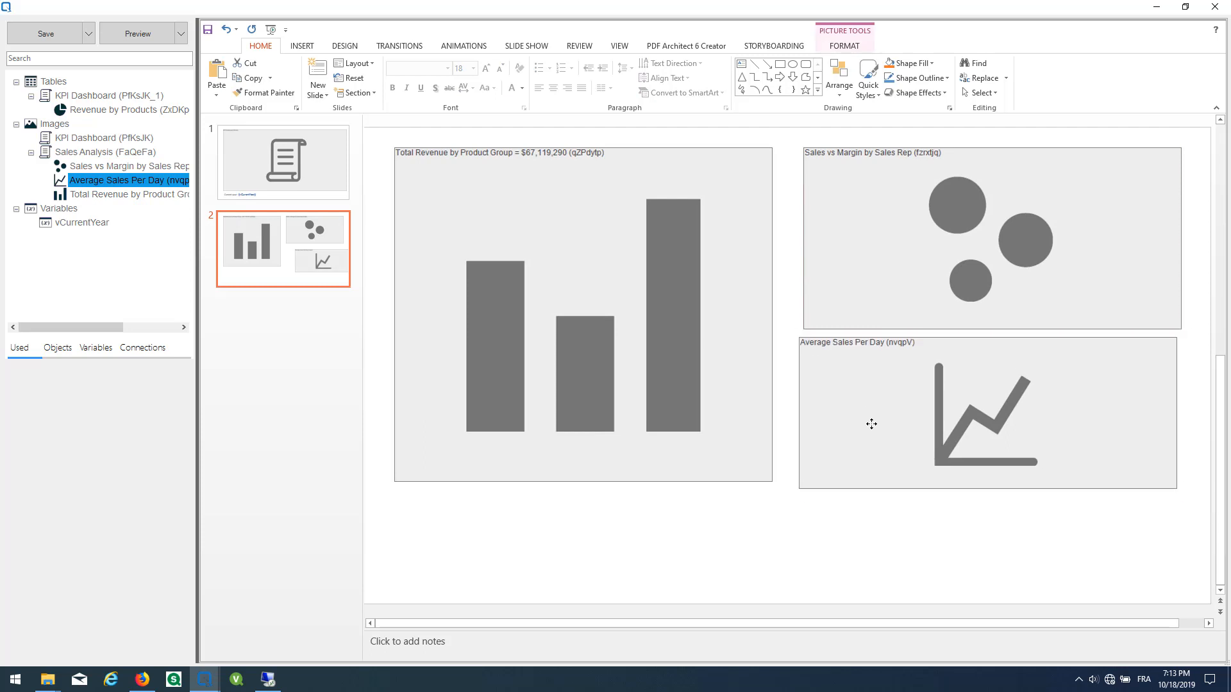
left_click(709, 461)
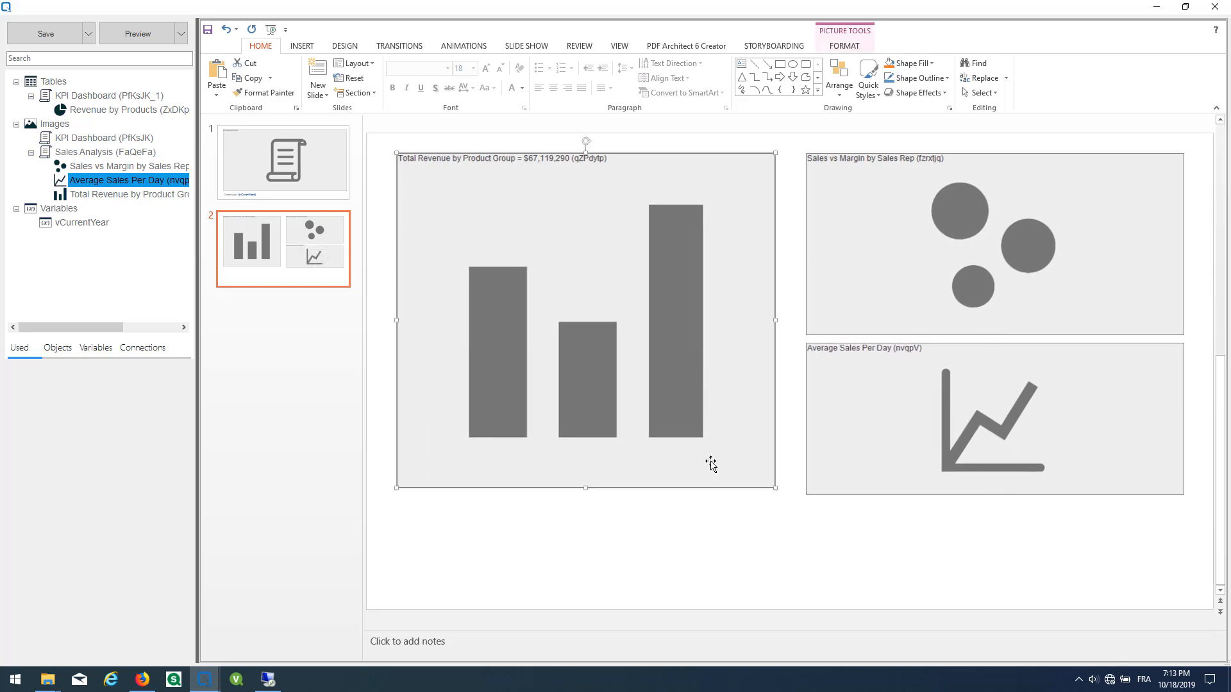
left_click_drag(584, 487, 585, 495)
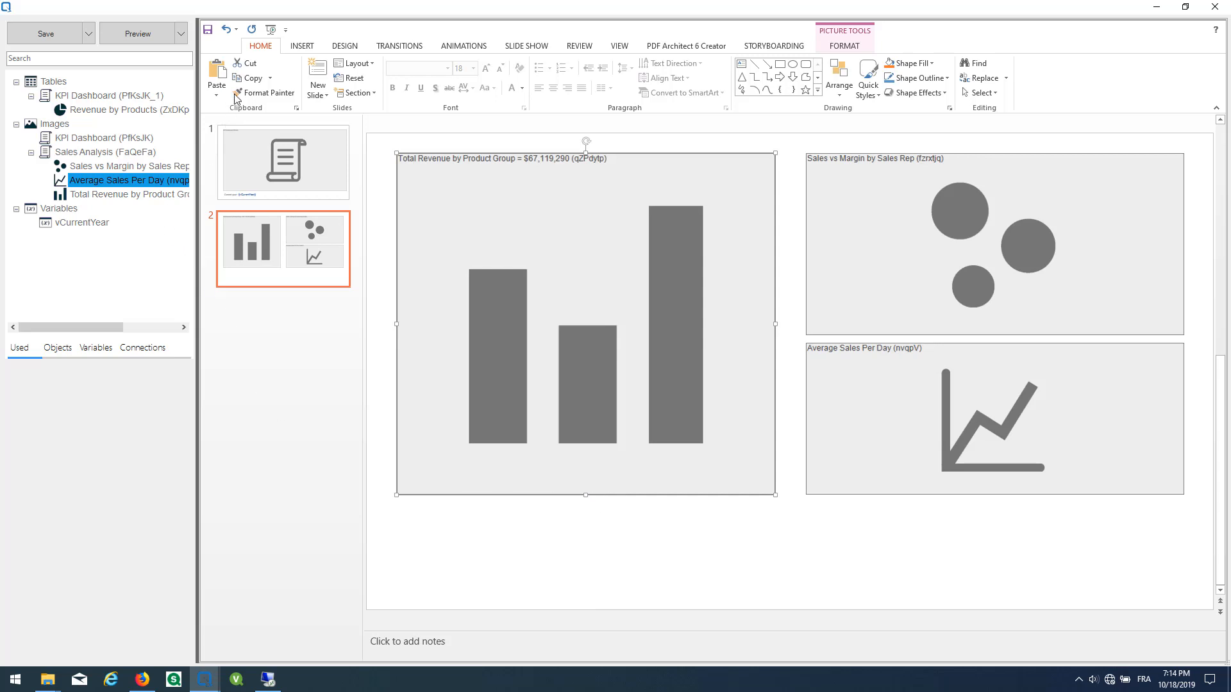
- Add a third slide and remove all of its placeholders
left_click(317, 70)
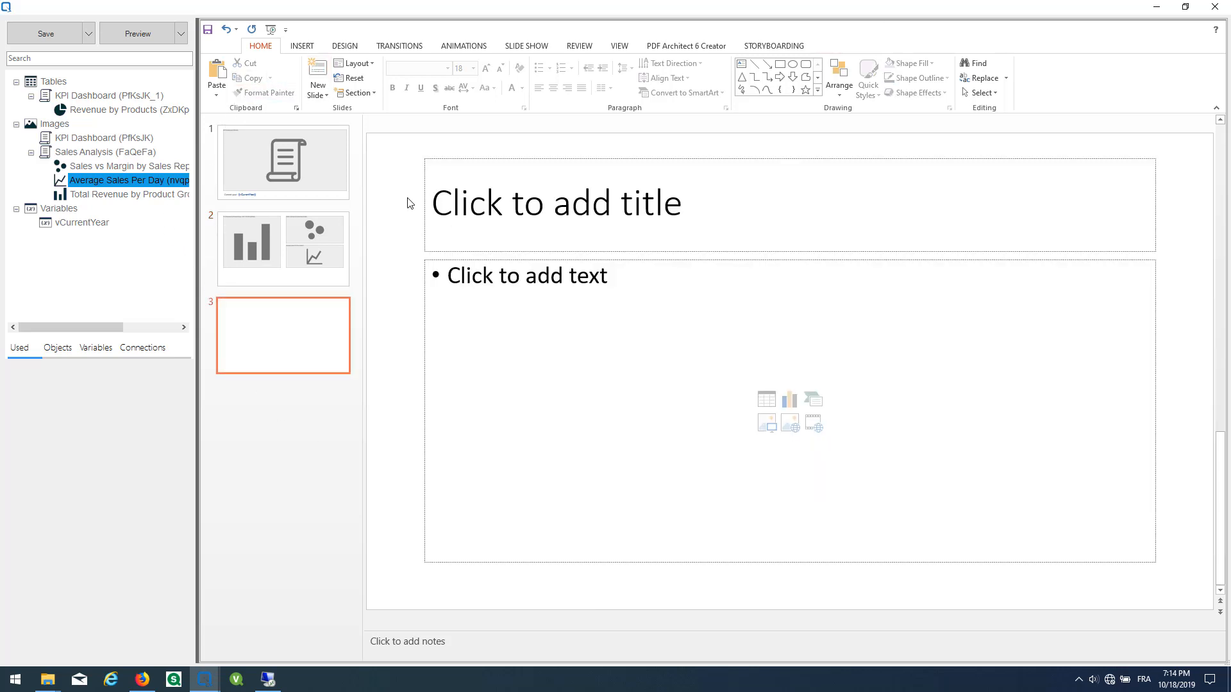
key("ctrl+a")
key("Delete")
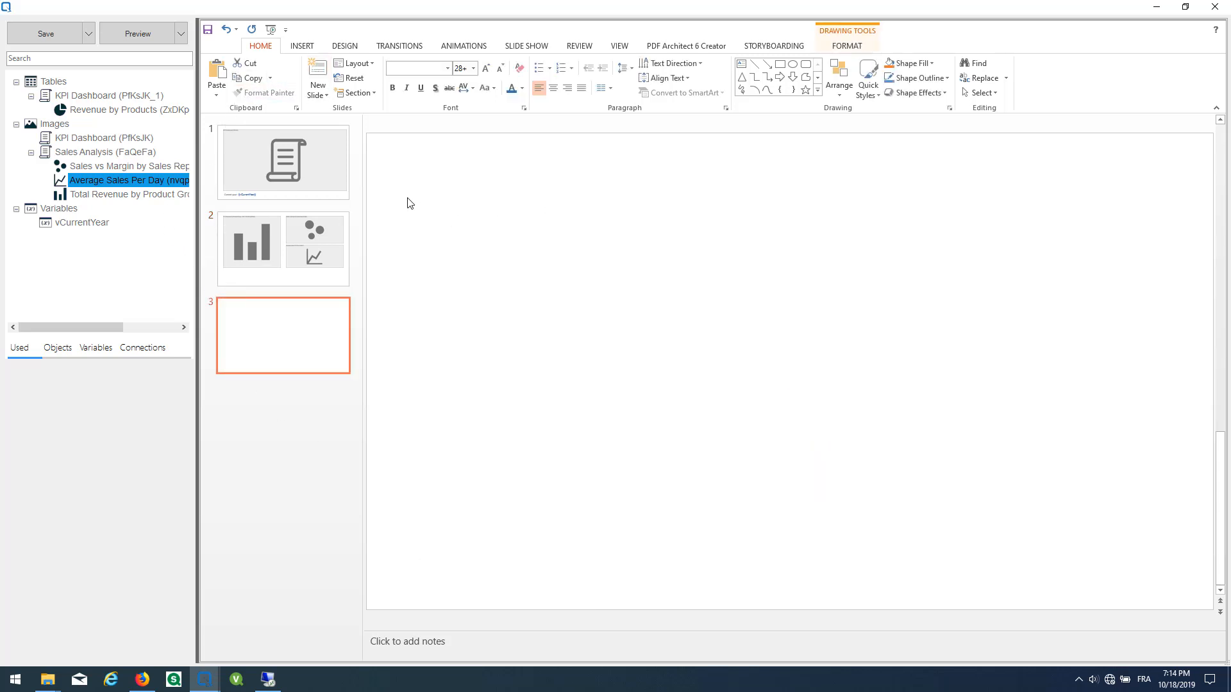
- Insert the Revenue by Products table near the third slide's upper-left corner and give it the darker blue table style
left_click(74, 112)
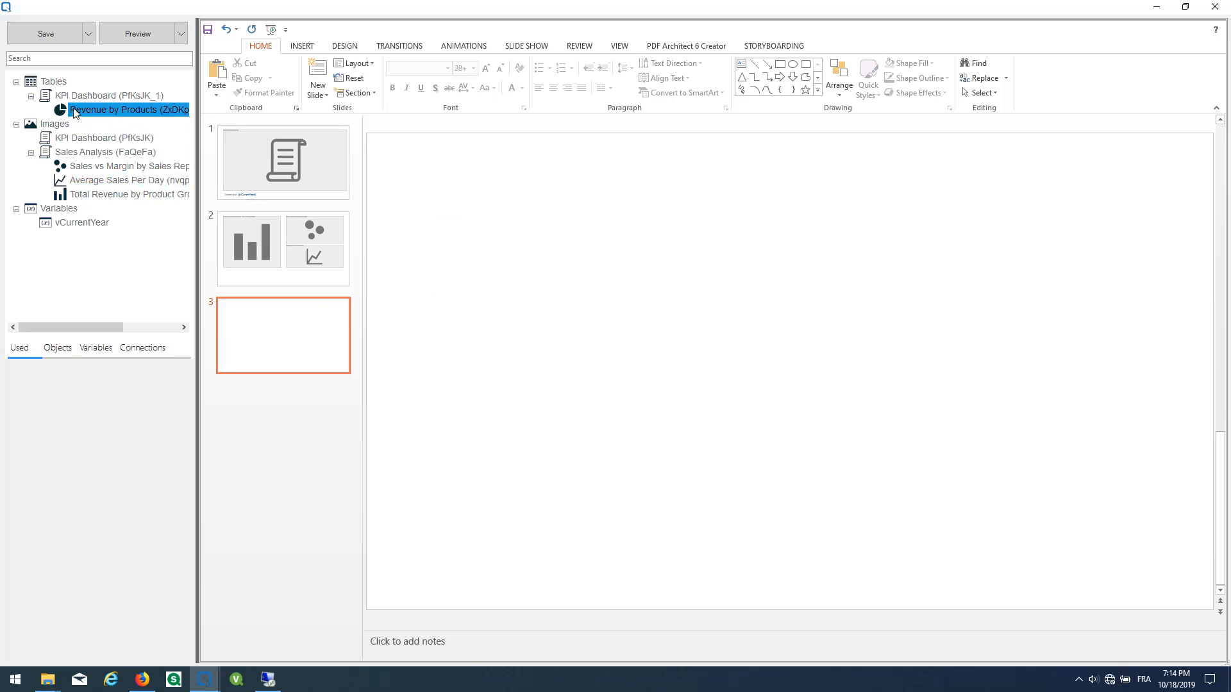
left_click_drag(75, 113, 411, 148)
left_click(453, 173)
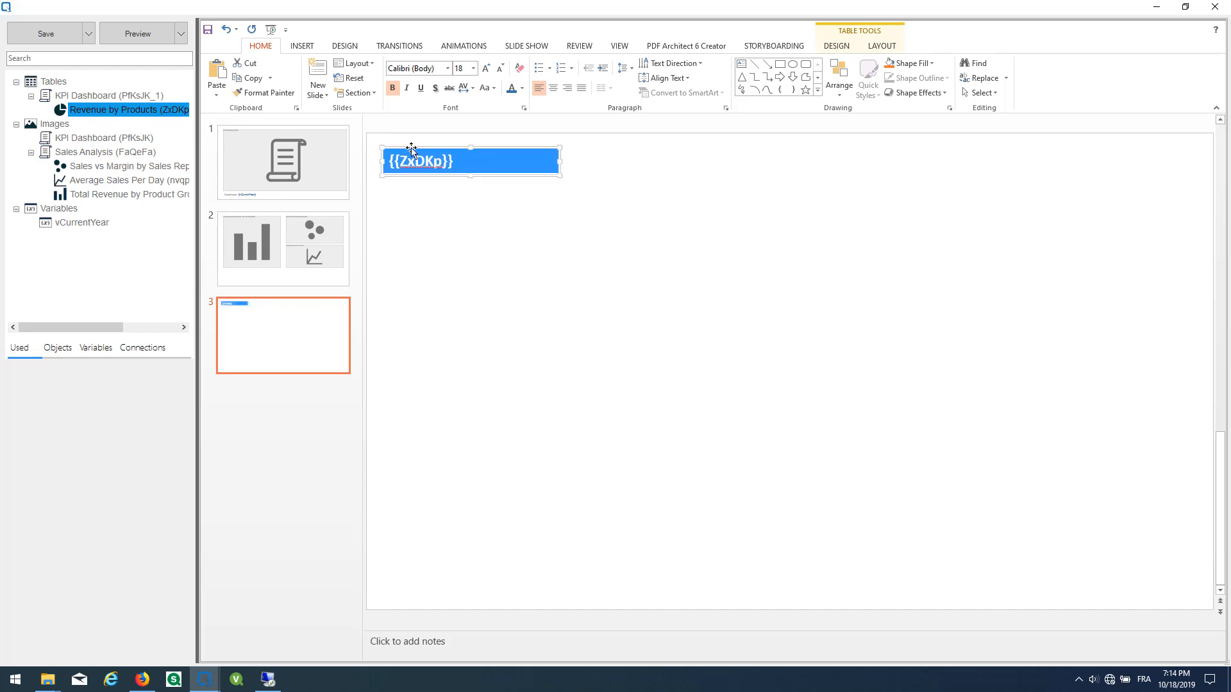
left_click(829, 48)
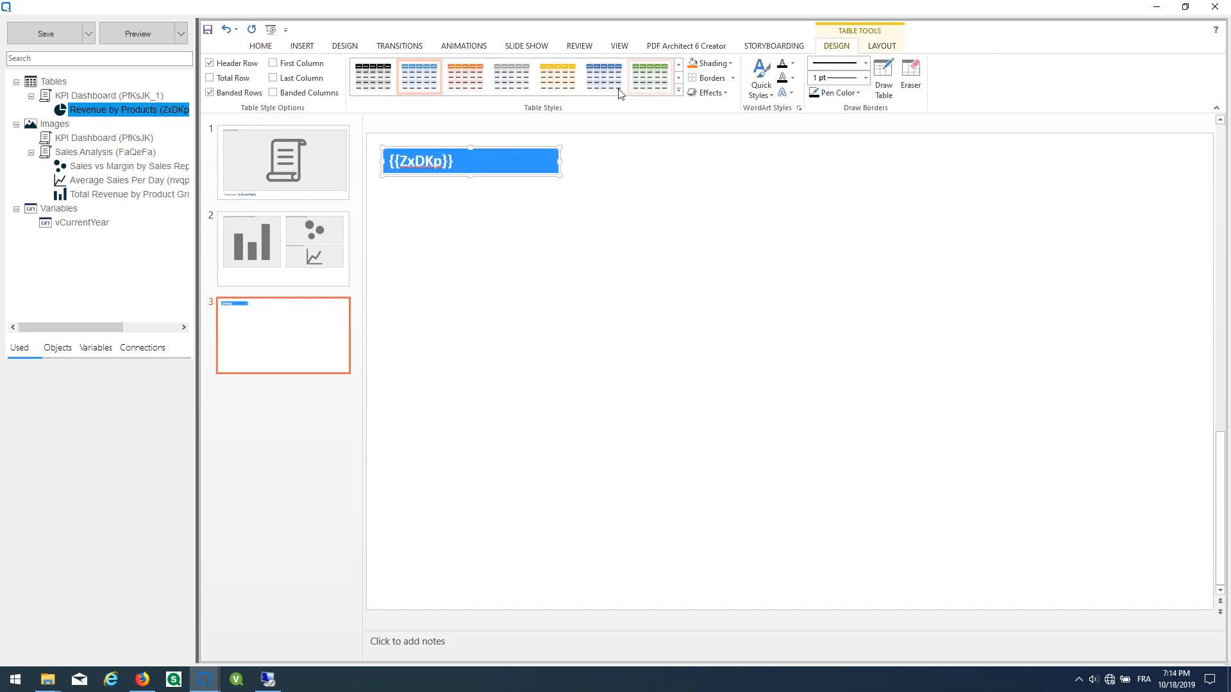
left_click(556, 84)
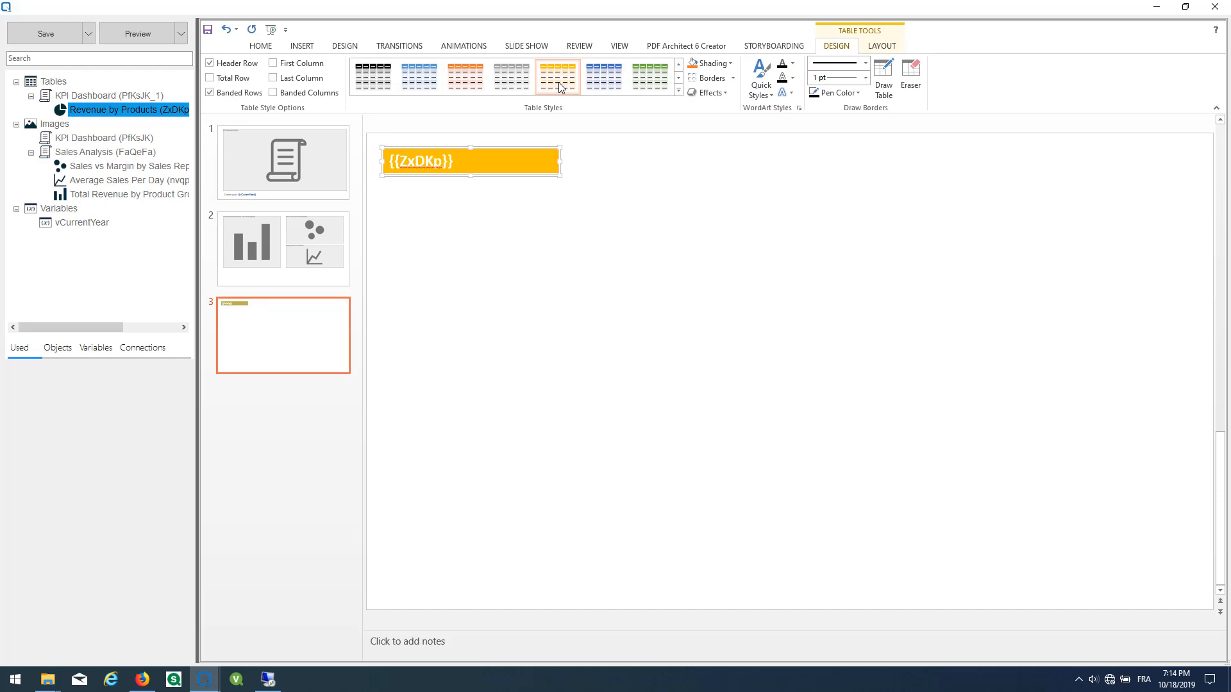
left_click(571, 156)
- Preview the report from the first slide, check all three generated slides in PowerPoint, and close the preview
left_click(278, 178)
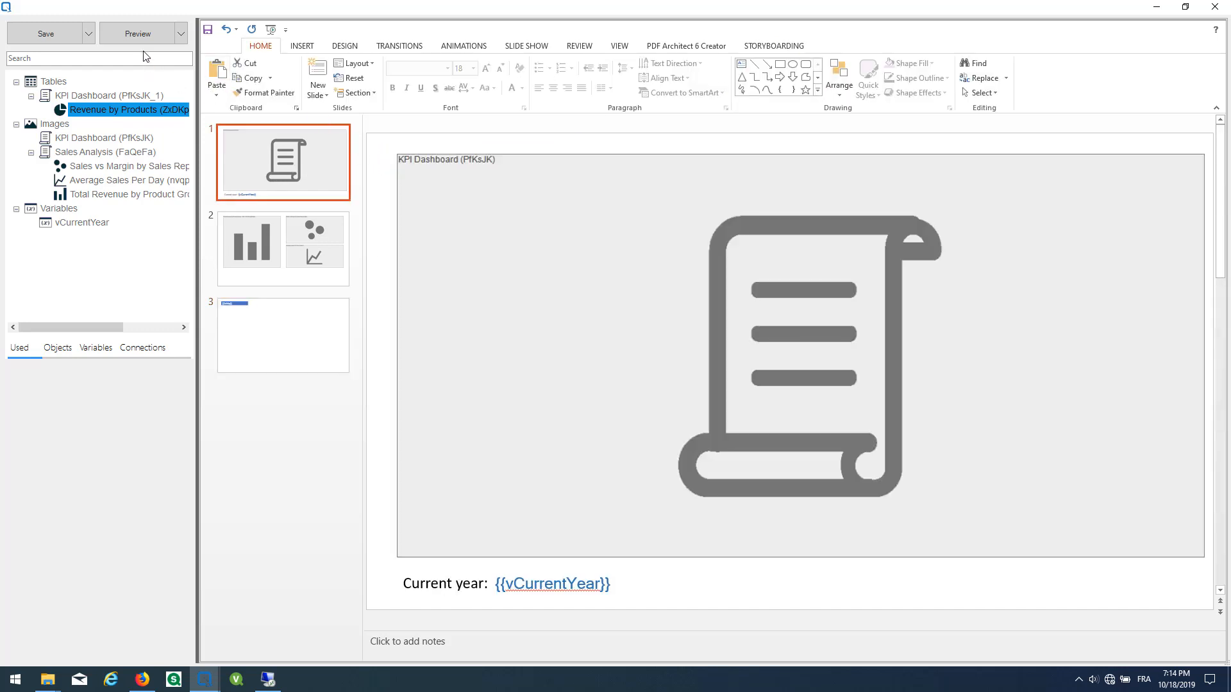
left_click(143, 37)
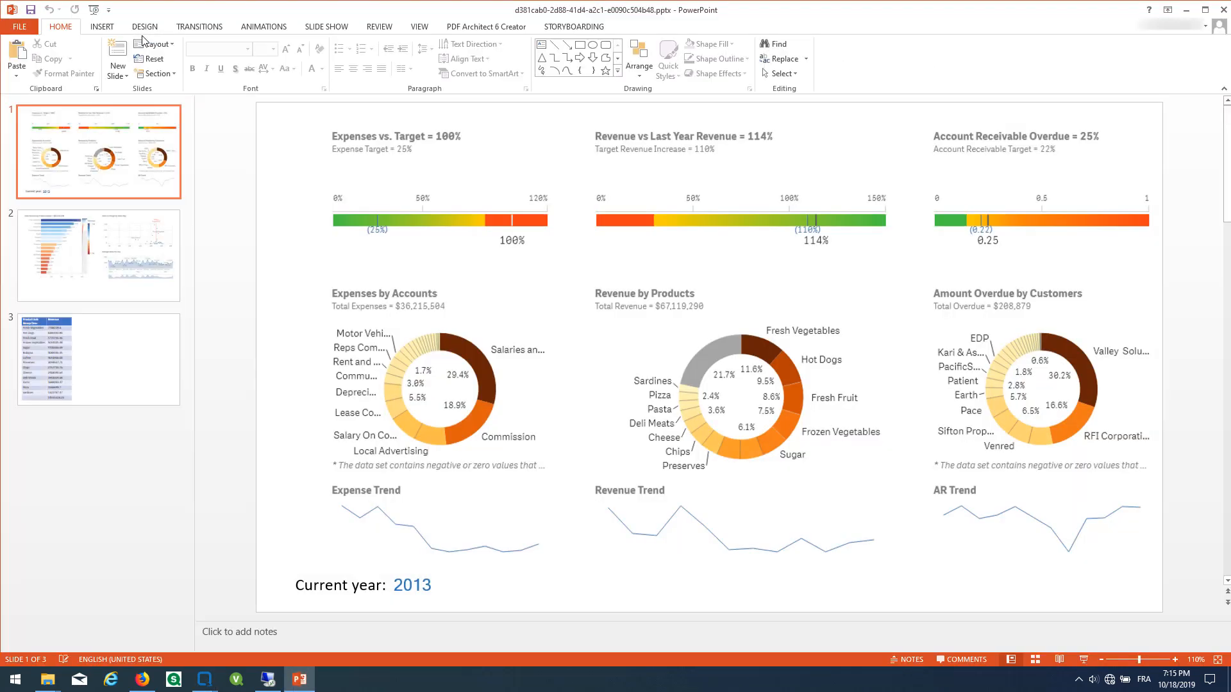
left_click(300, 212)
scroll(299, 211, "down", 1)
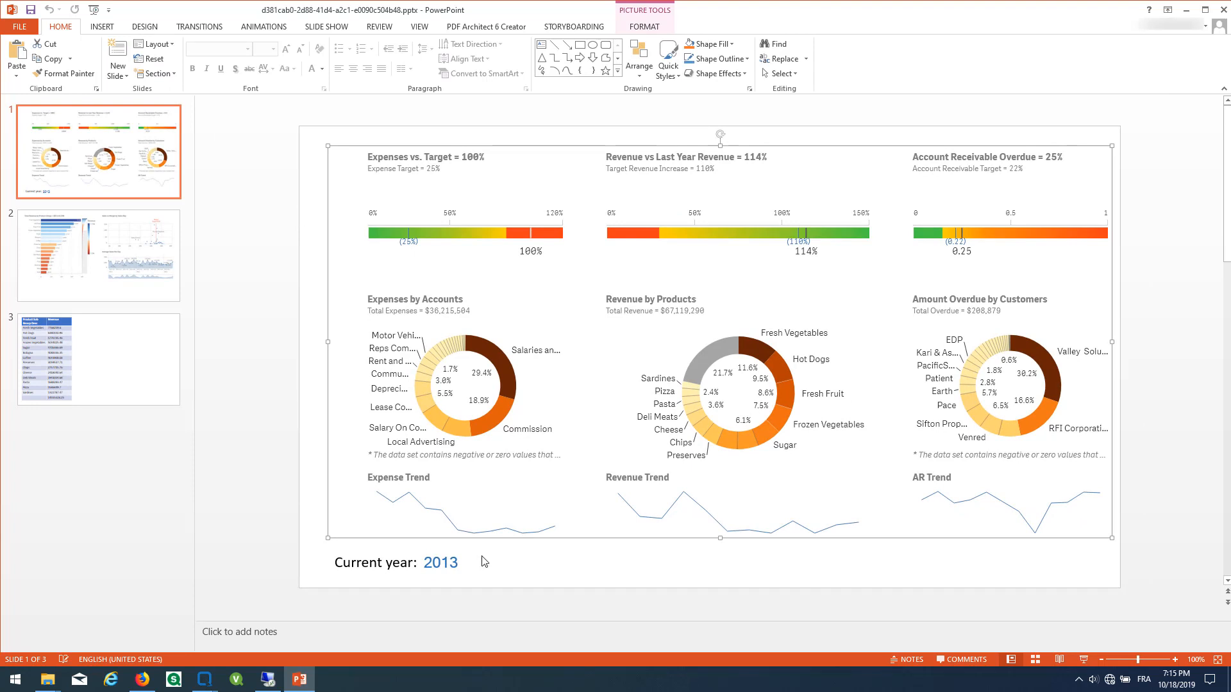
left_click(153, 249)
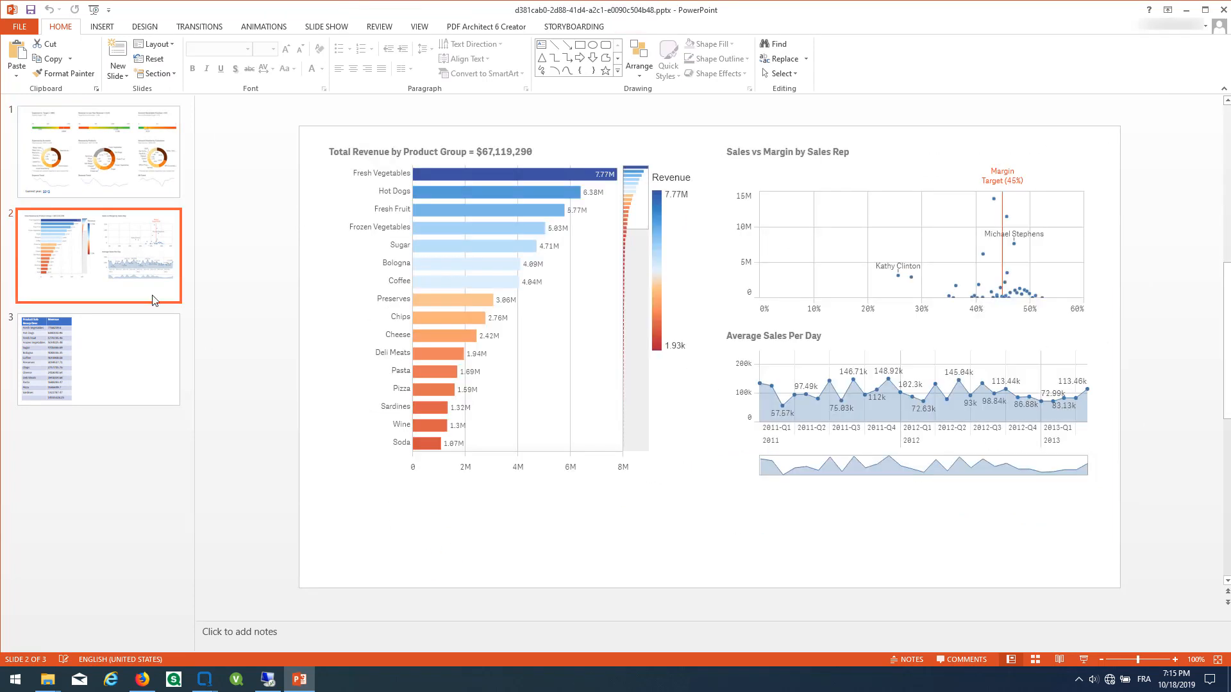
left_click(159, 357)
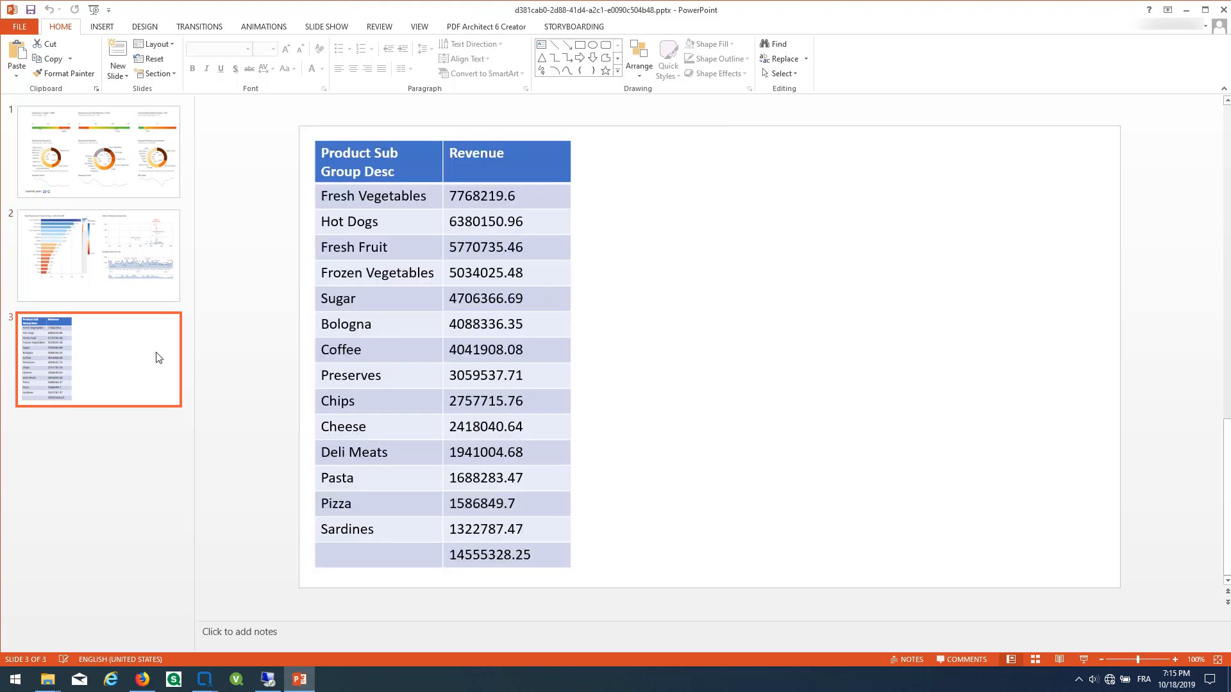
left_click(146, 255)
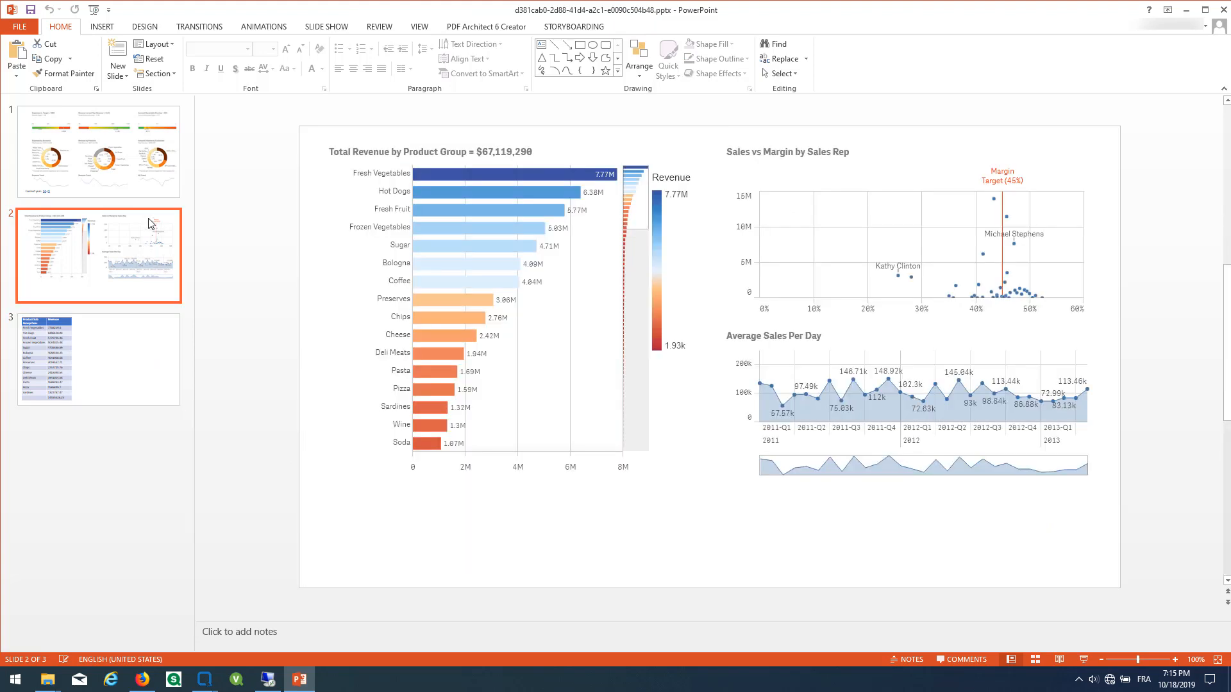
left_click(141, 165)
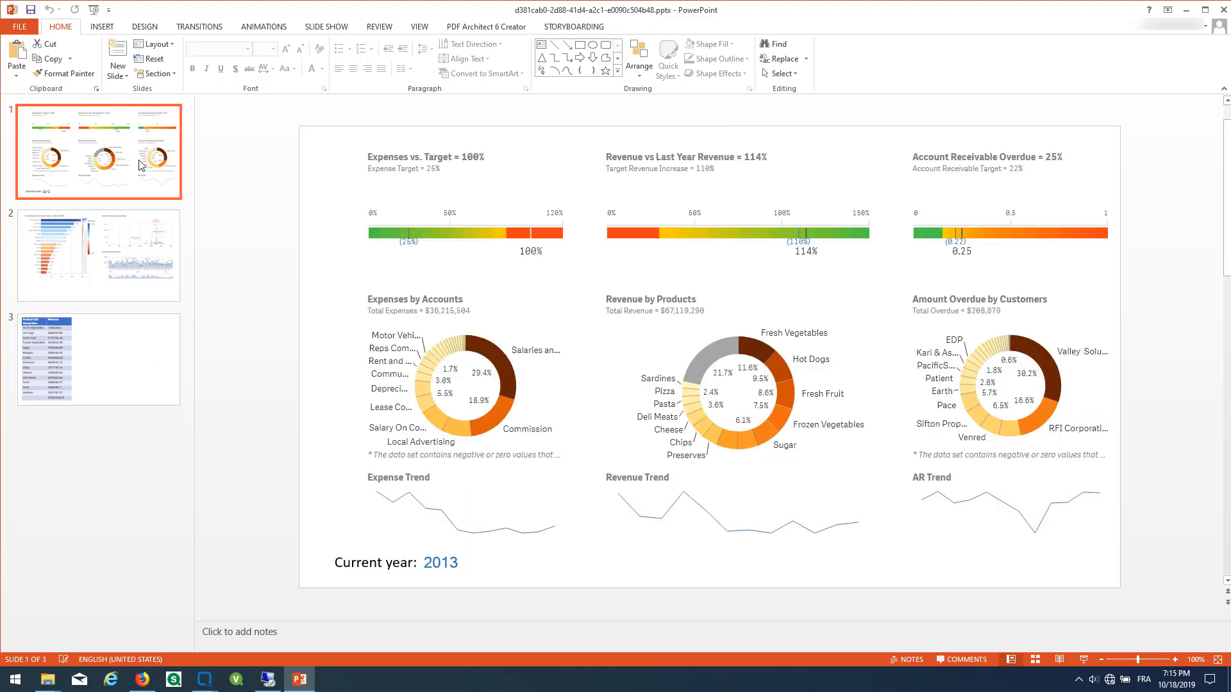
left_click(1220, 10)
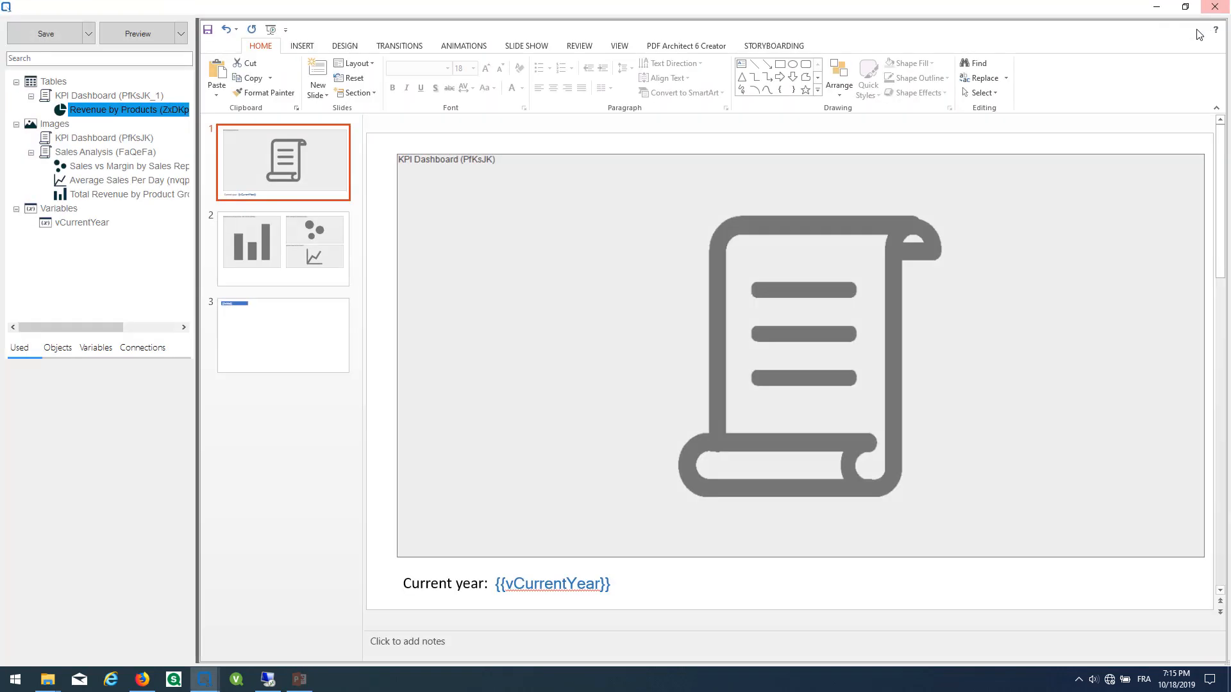
- Save the presentation as "PowerPointTemplate-Executive dashboard.pptx" and store it as the file of the Executive template
left_click(44, 32)
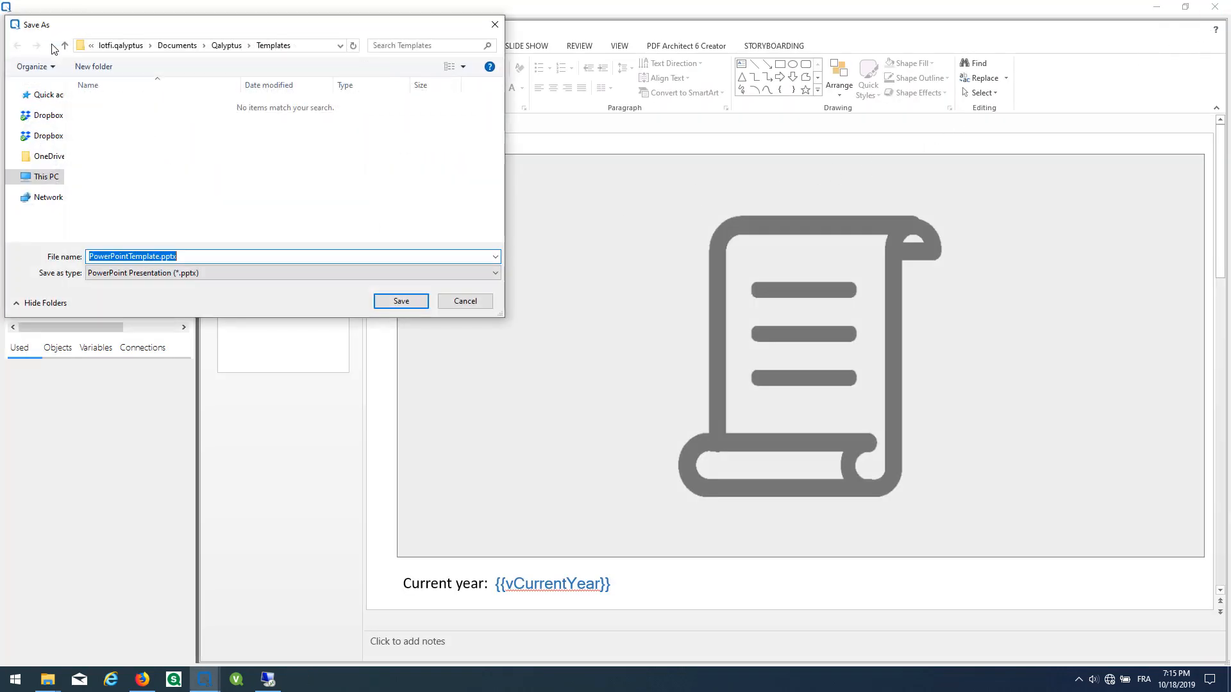
left_click(158, 257)
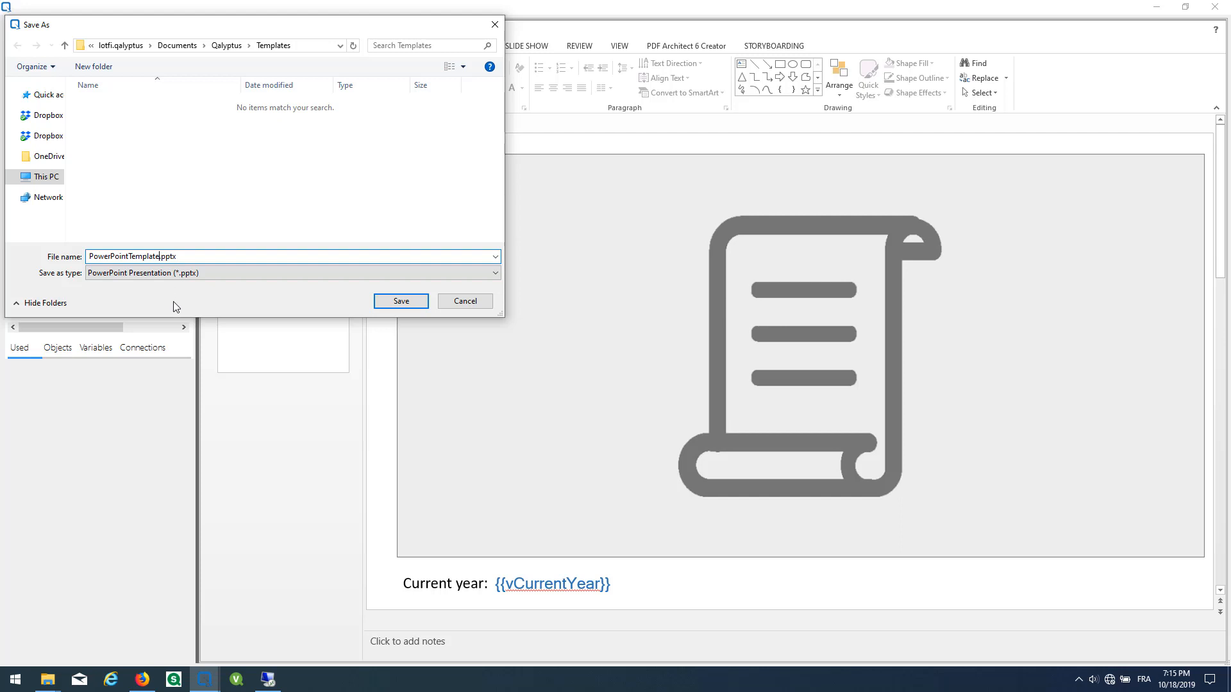
type("-Executive dashboard")
left_click(401, 301)
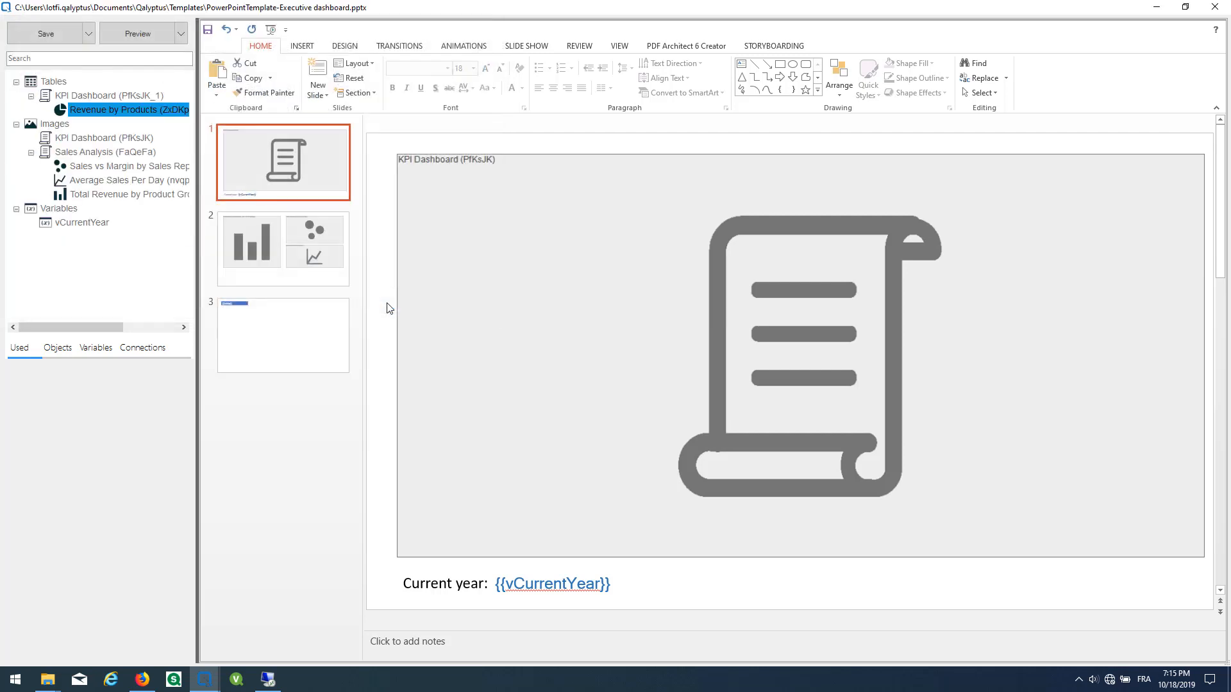
left_click(1213, 9)
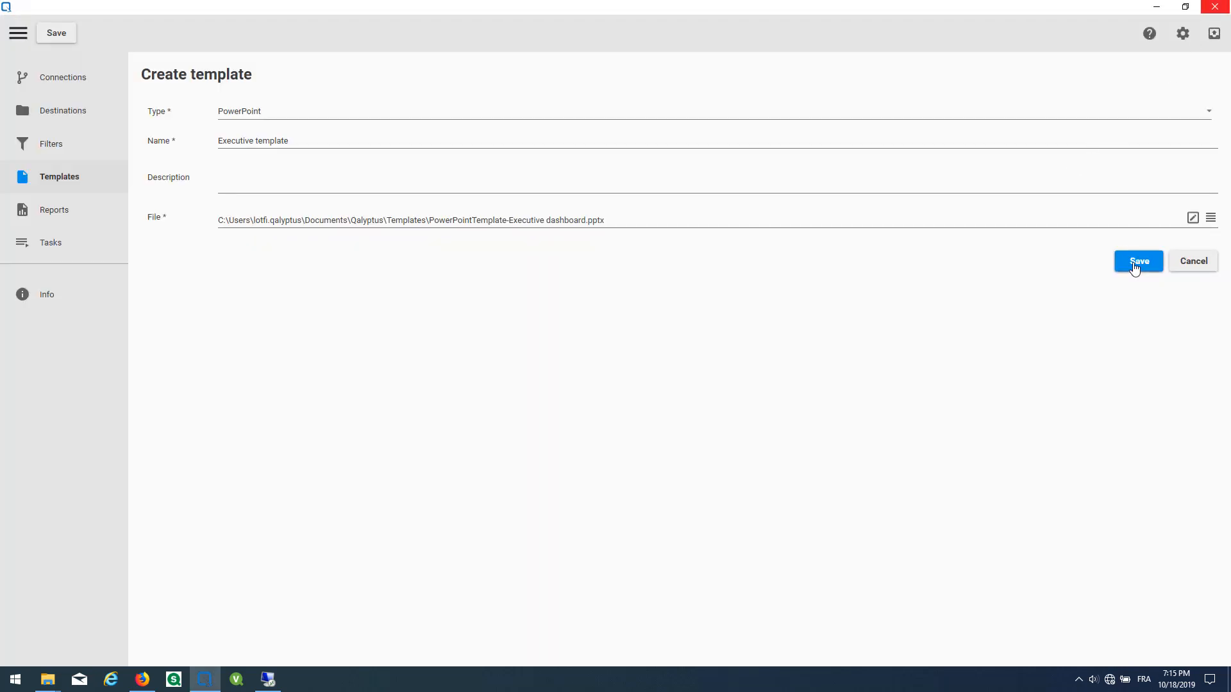
left_click(1134, 266)
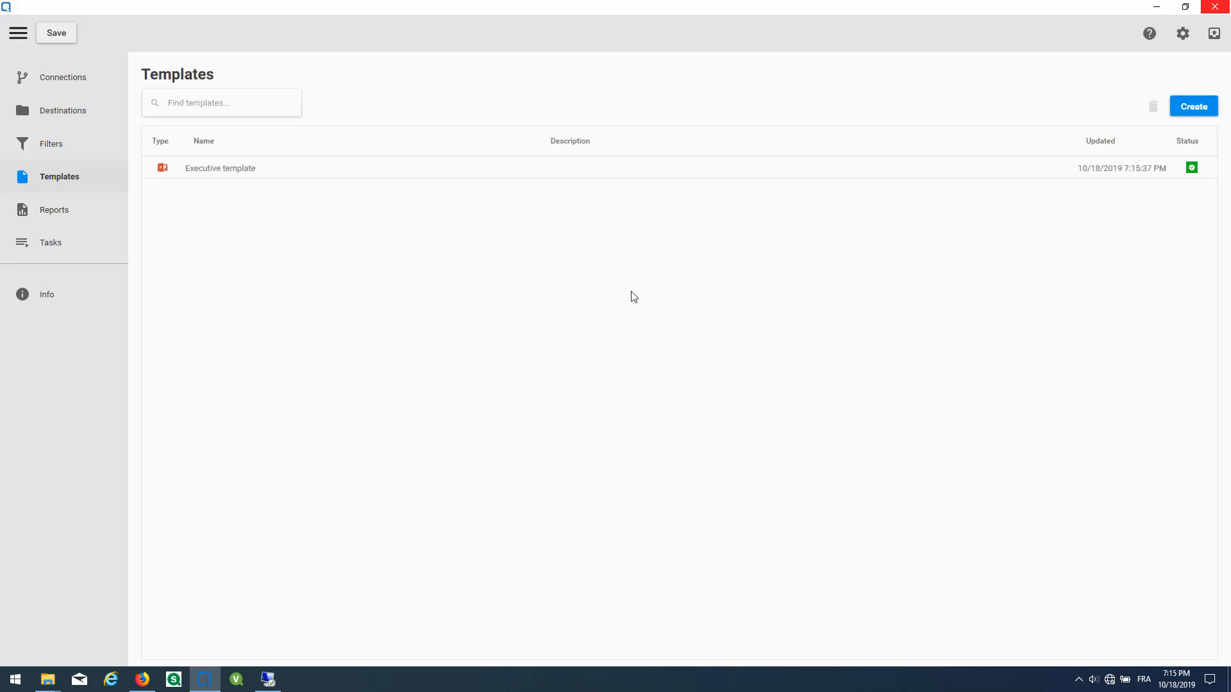
- Create and save a report named "Executive Report" that uses the Executive template
left_click(84, 215)
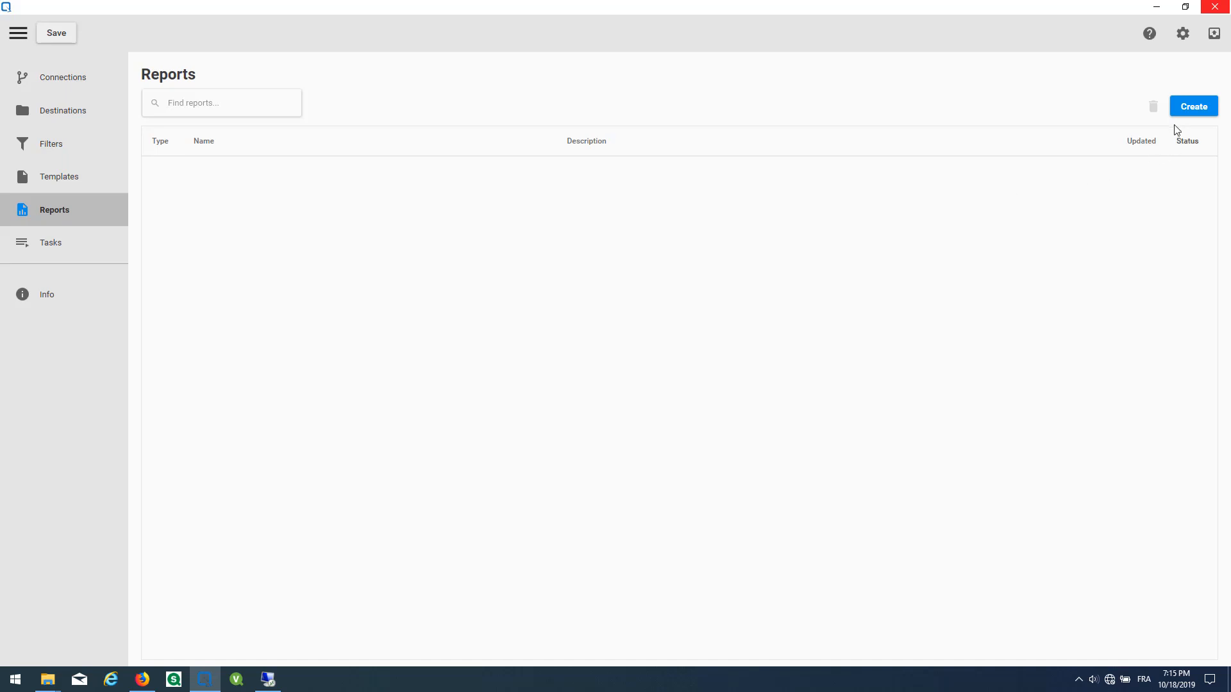
left_click(1188, 108)
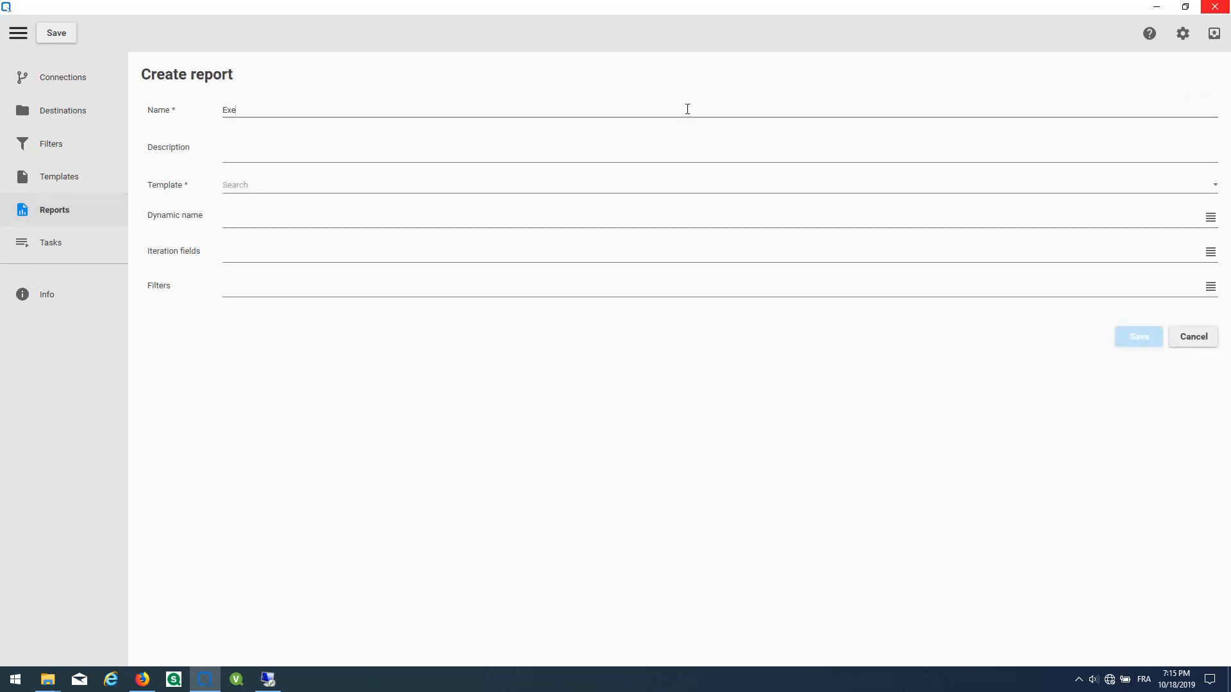
type("Executive Report")
left_click(303, 188)
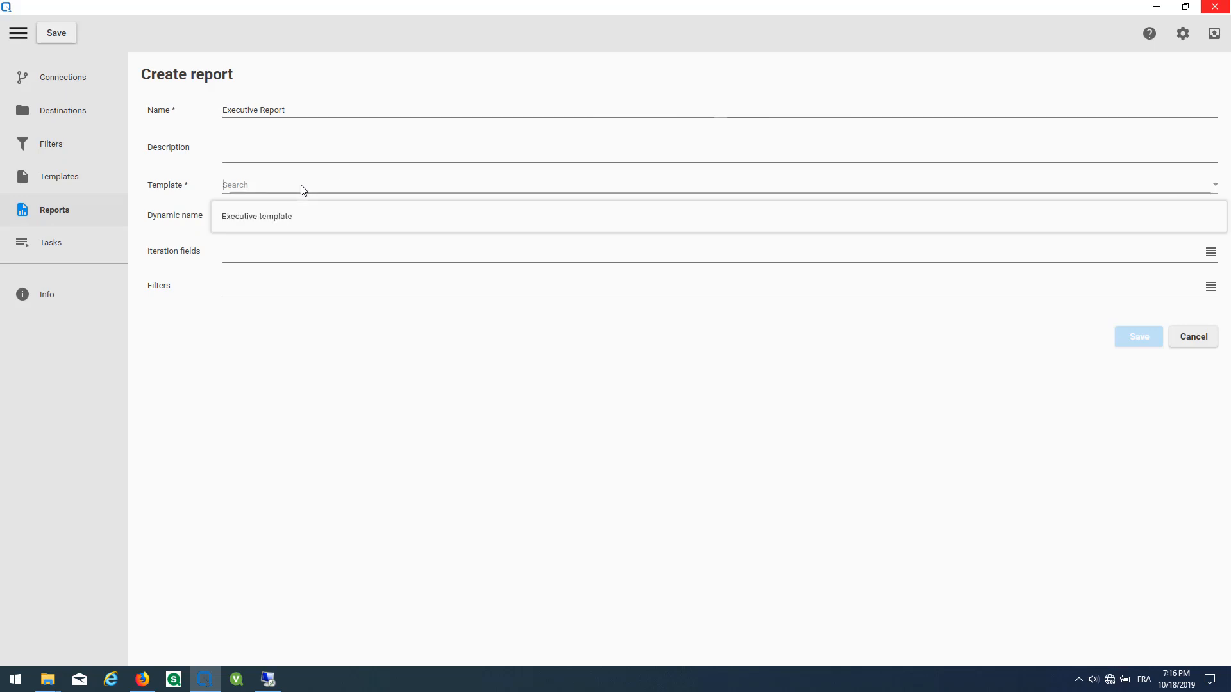
left_click(286, 215)
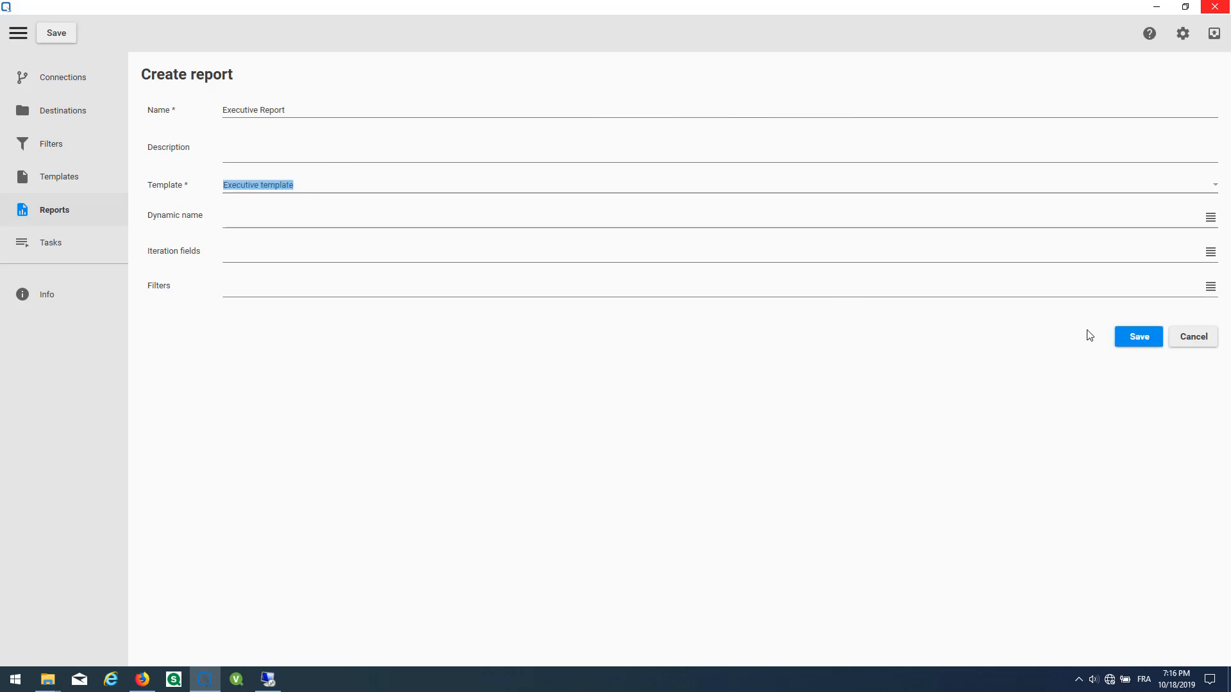
left_click(1128, 342)
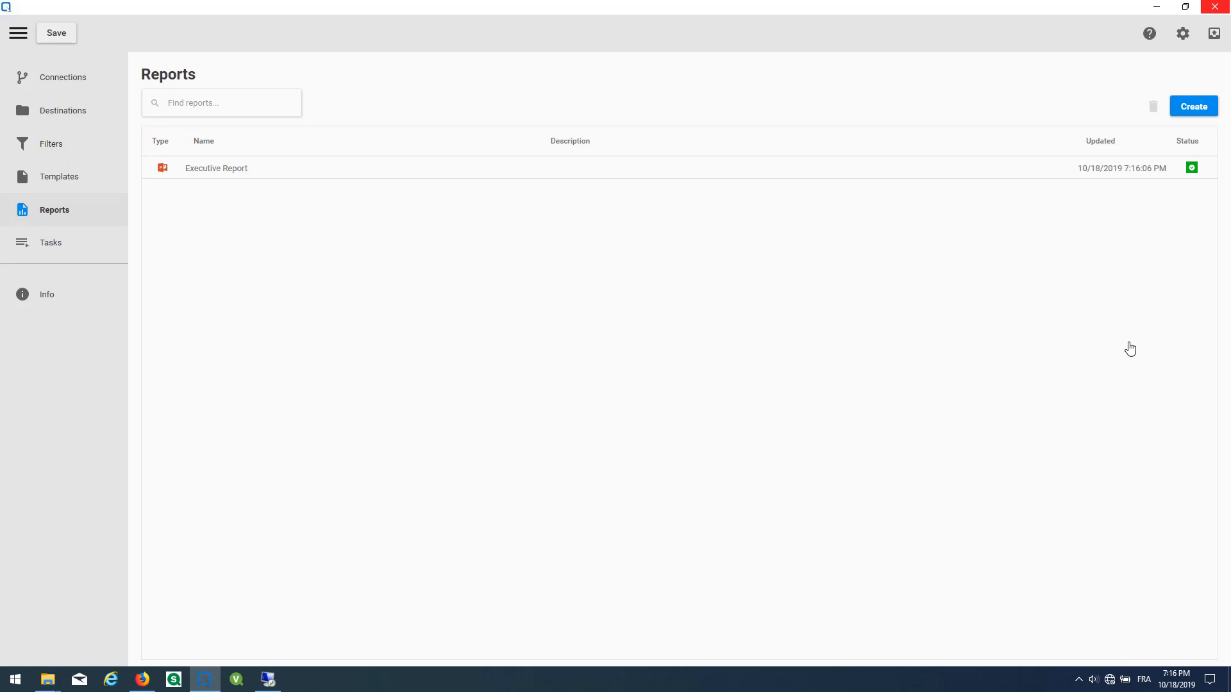
- Duplicate Executive Report and rename the copy as "Executive Report per region"
right_click(233, 173)
left_click(276, 211)
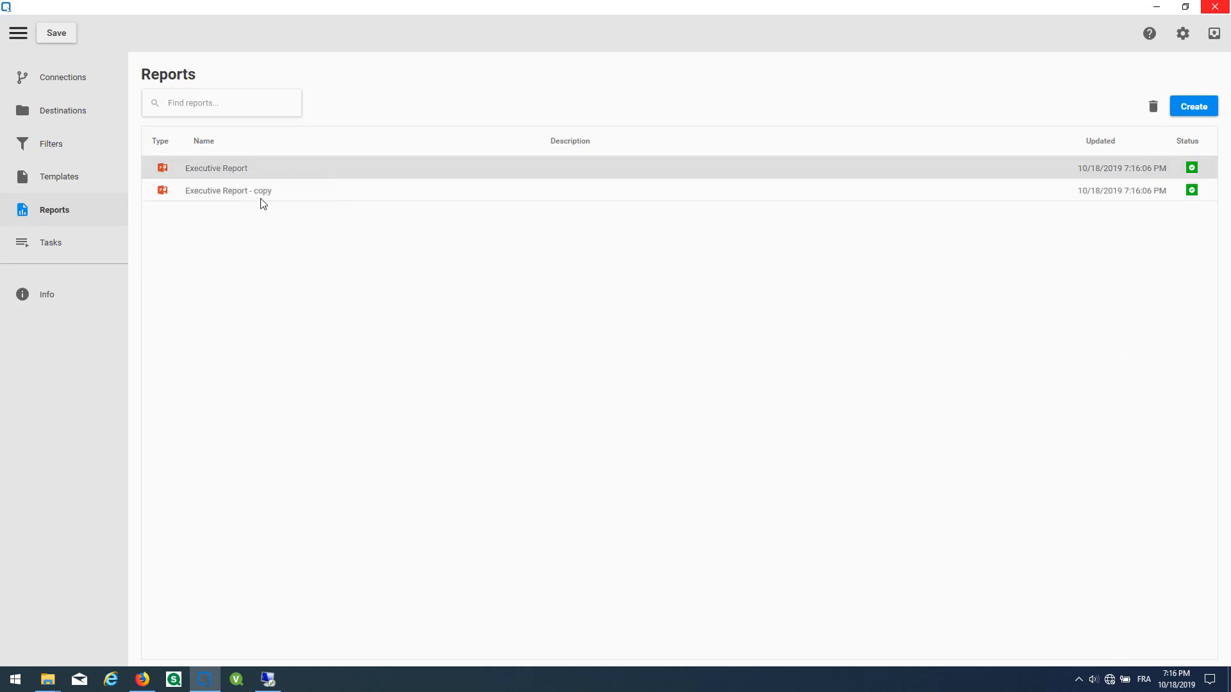
double_click(262, 196)
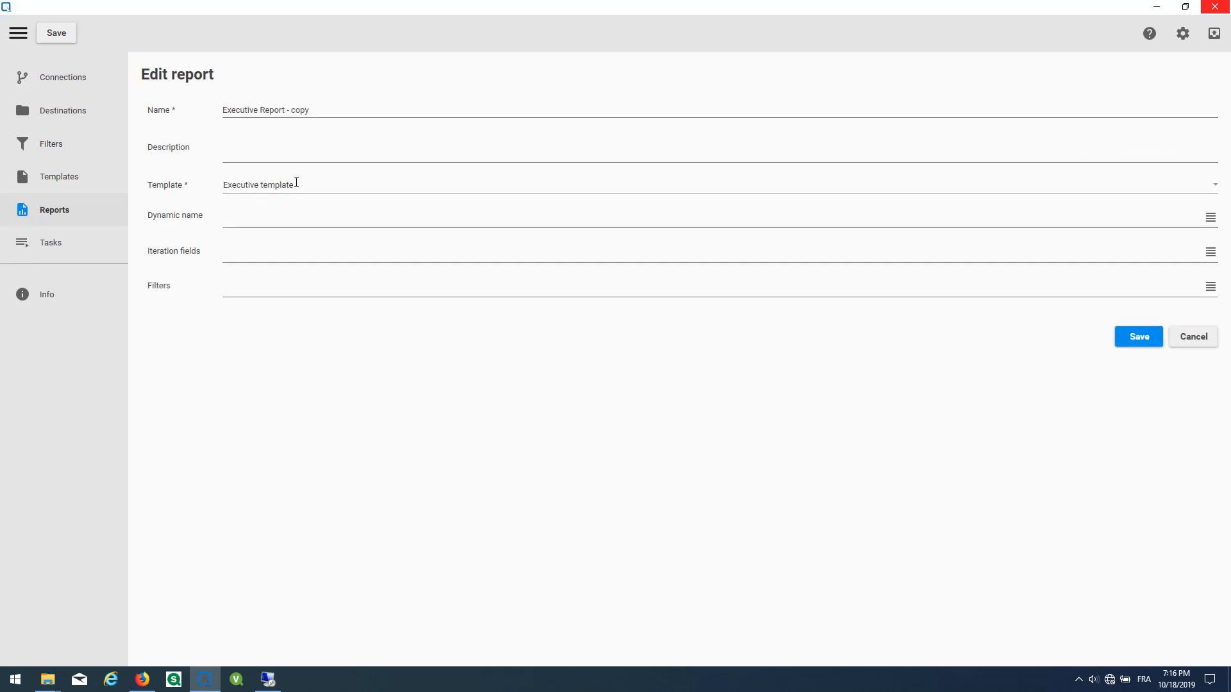
left_click(323, 110)
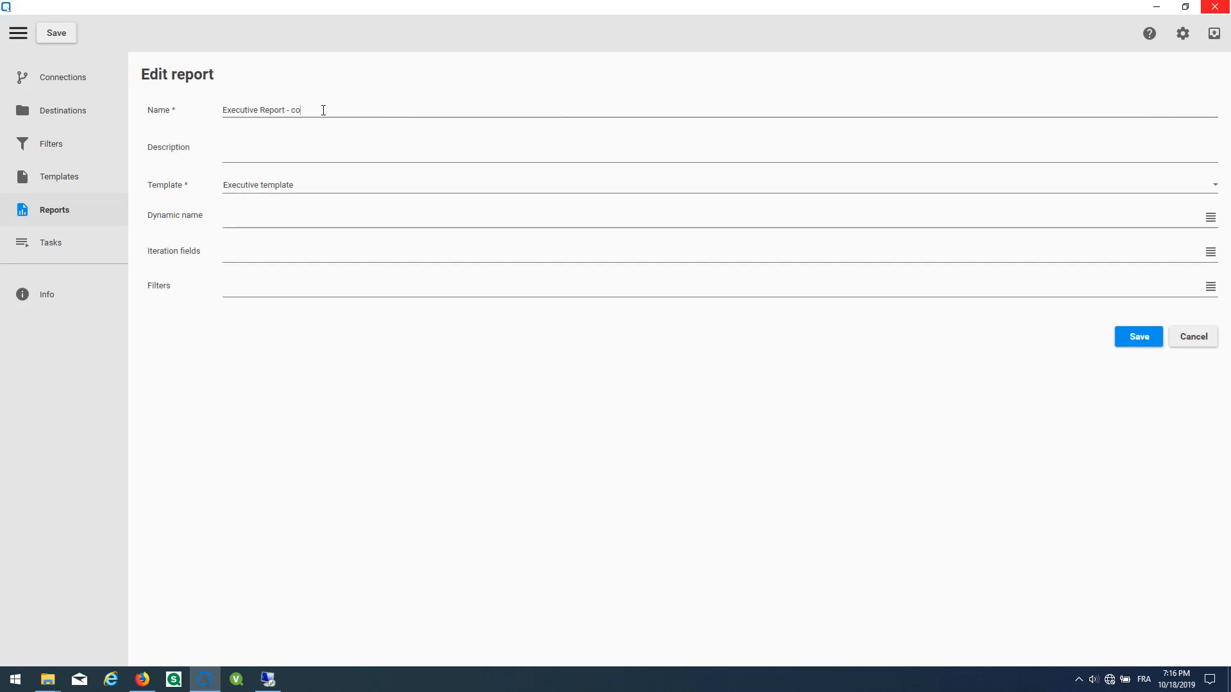
key("BackSpace")
key("BackSpace")
type("per")
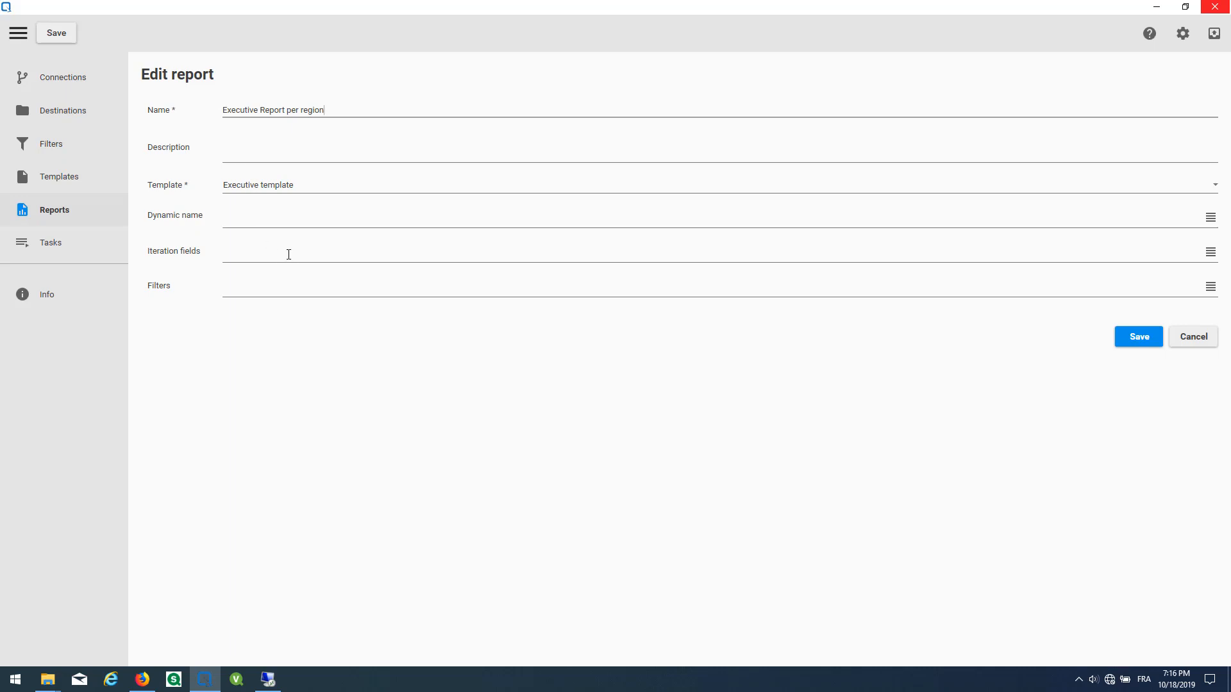
- Add the Region field of the Executive dashboard connection as the iteration field of the per-region report
left_click(1210, 252)
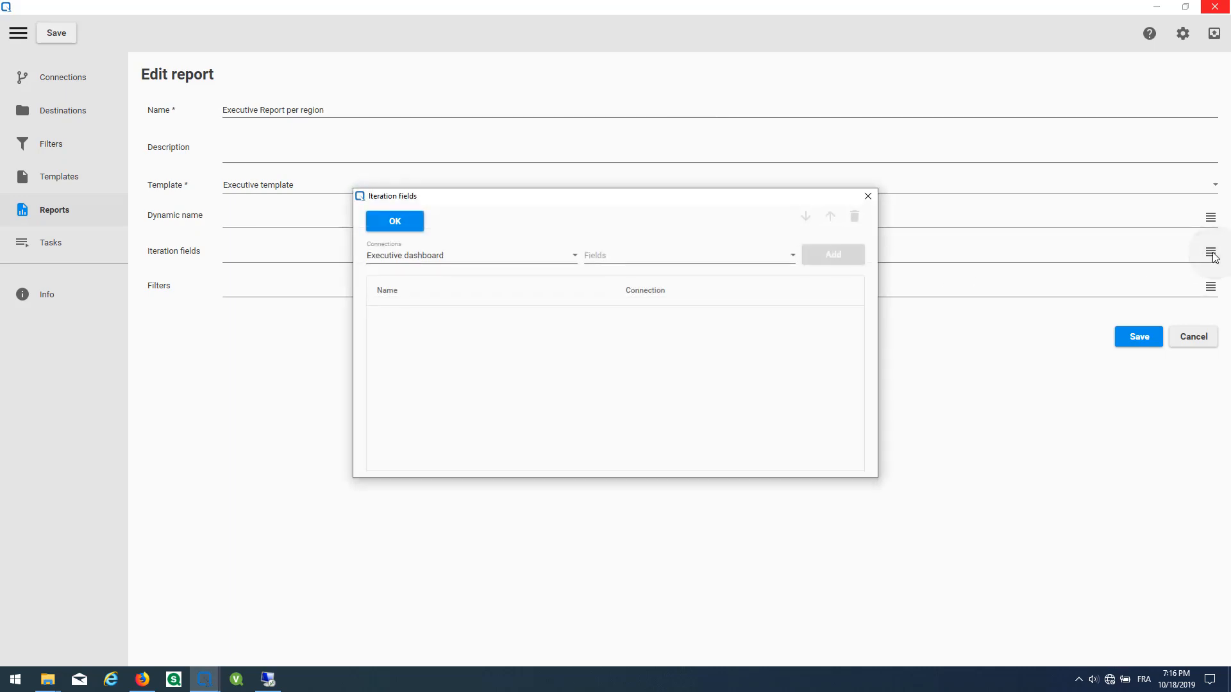
left_click(674, 261)
type("Region")
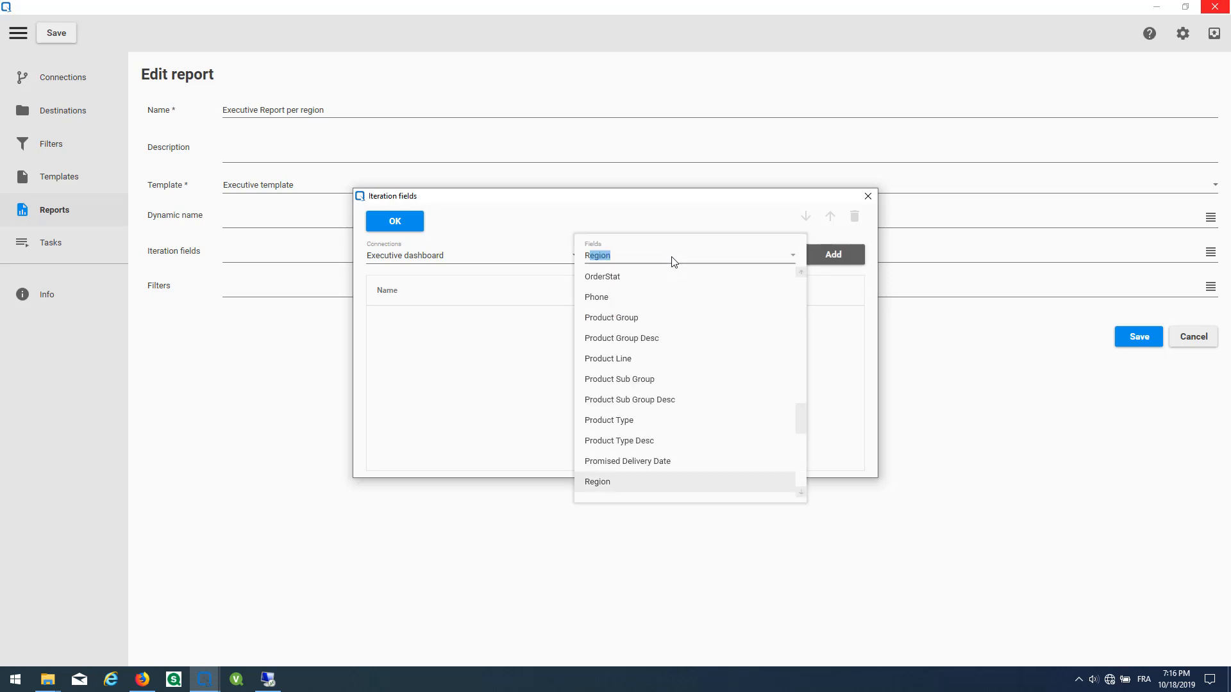
left_click(644, 480)
left_click(815, 259)
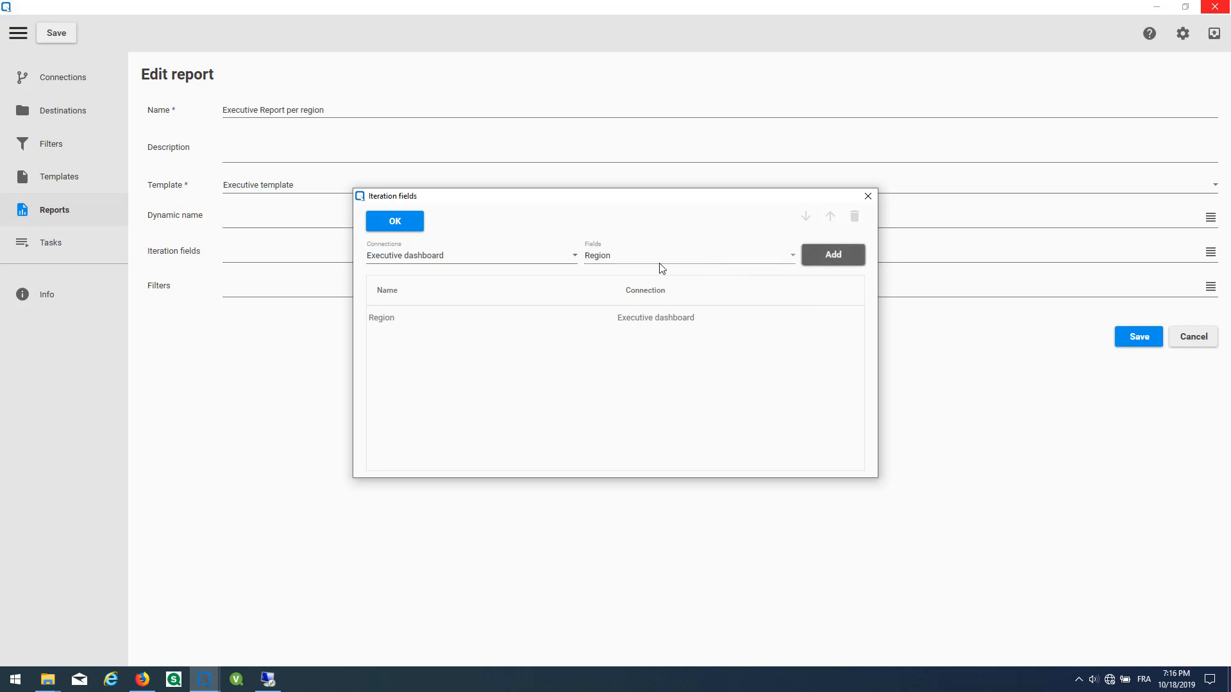
left_click(405, 221)
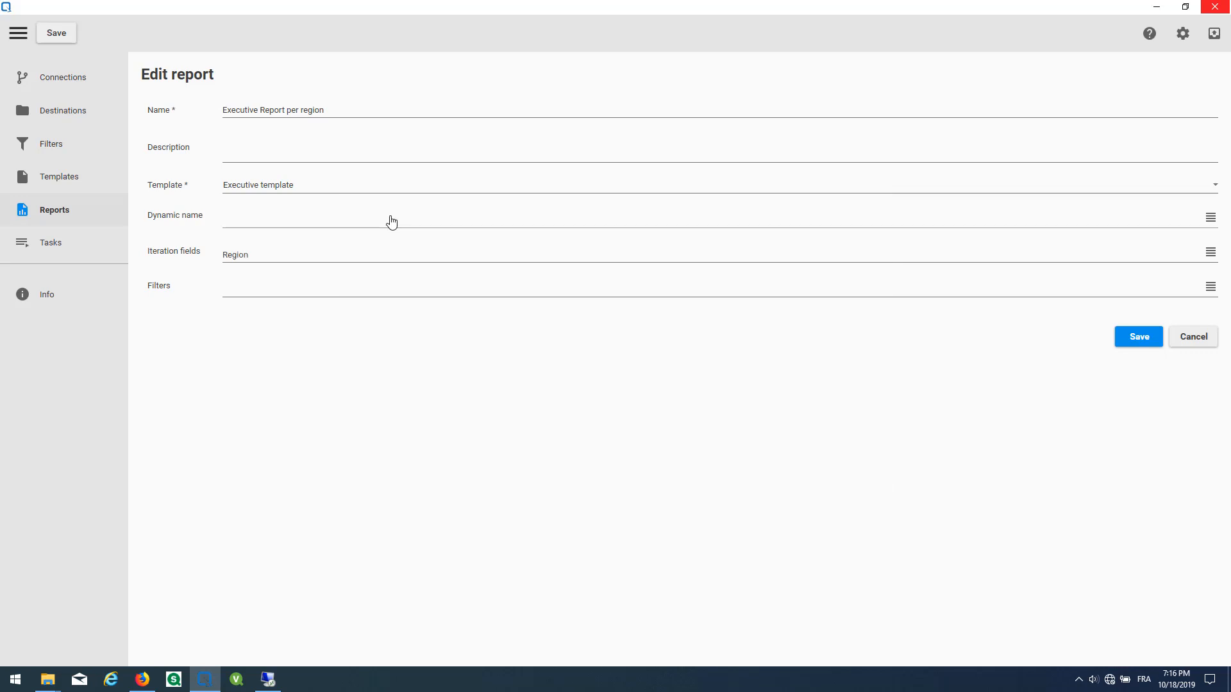
- Build the per-region report's dynamic name from the report name and the iteration fields, and save the report
left_click(1208, 221)
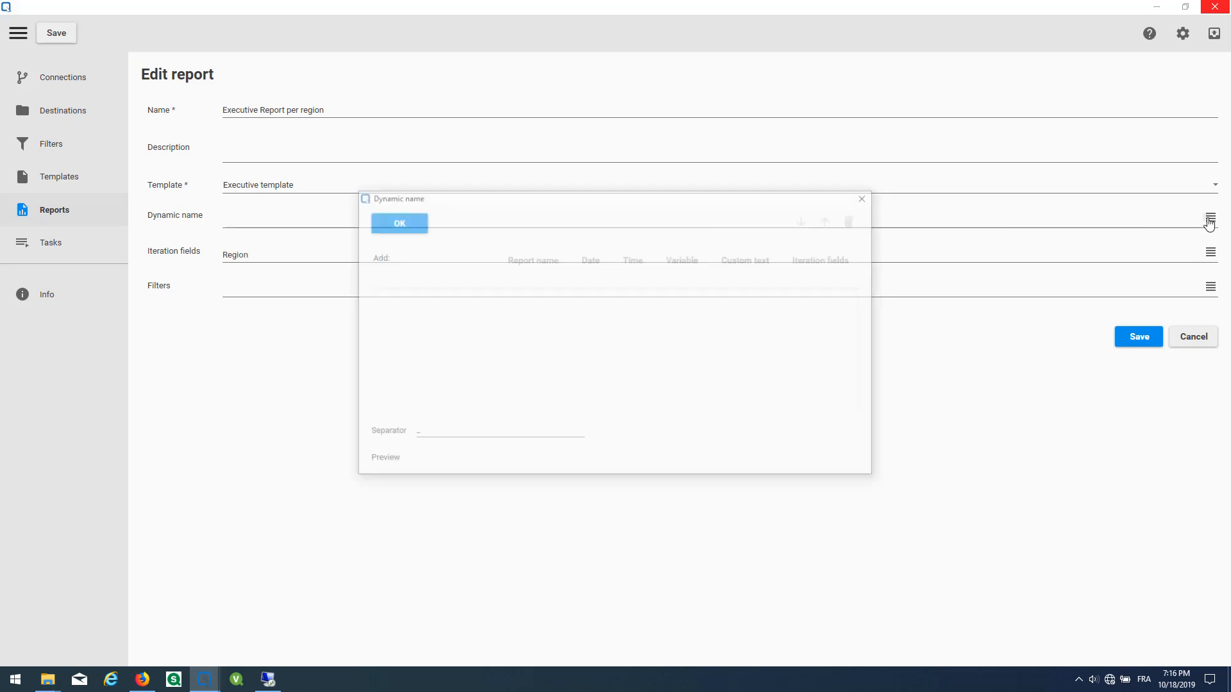
left_click(533, 260)
left_click(830, 269)
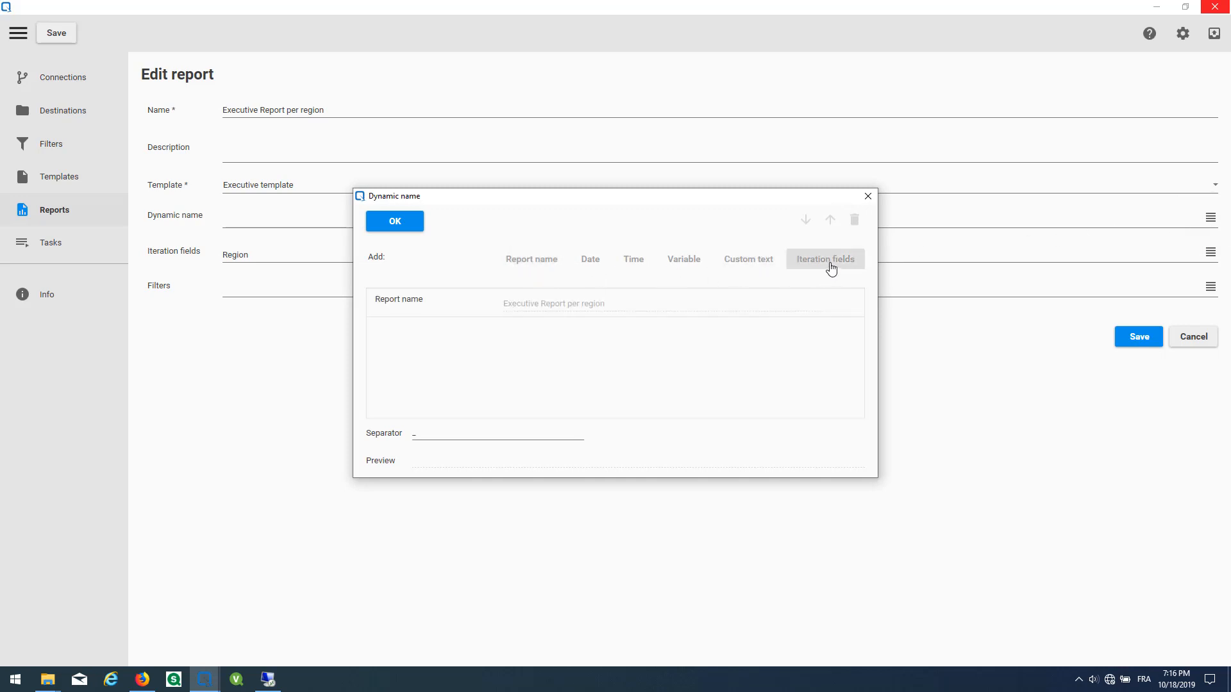
left_click(425, 327)
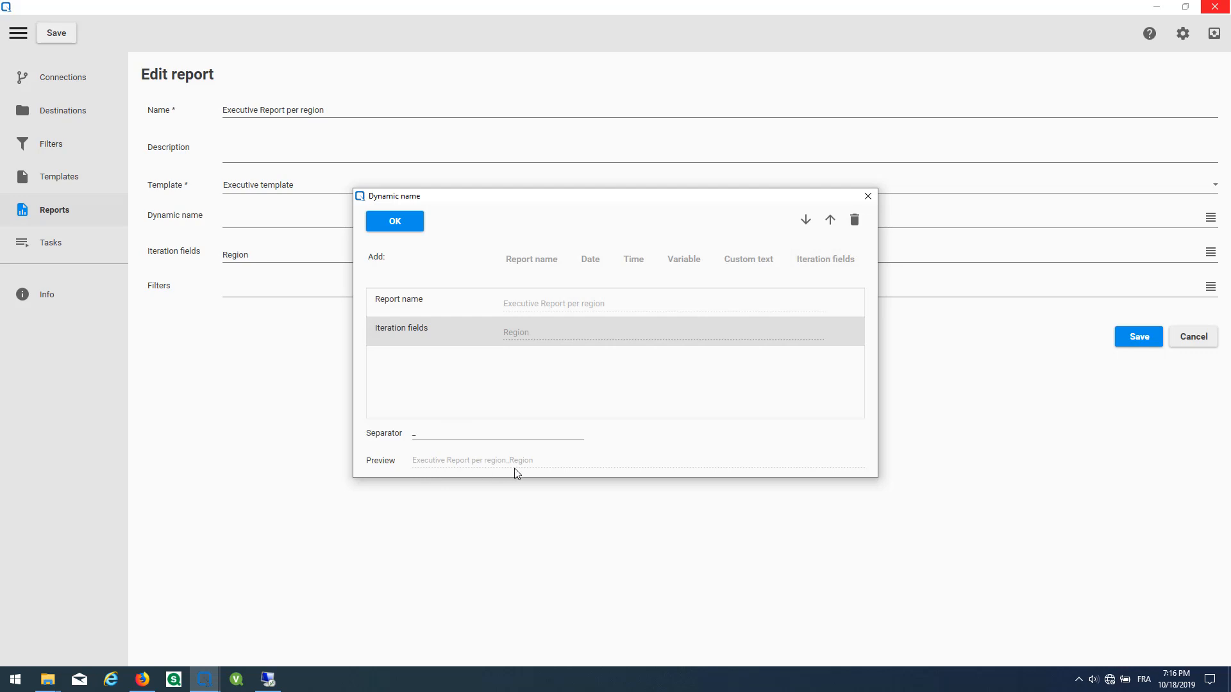
left_click(394, 222)
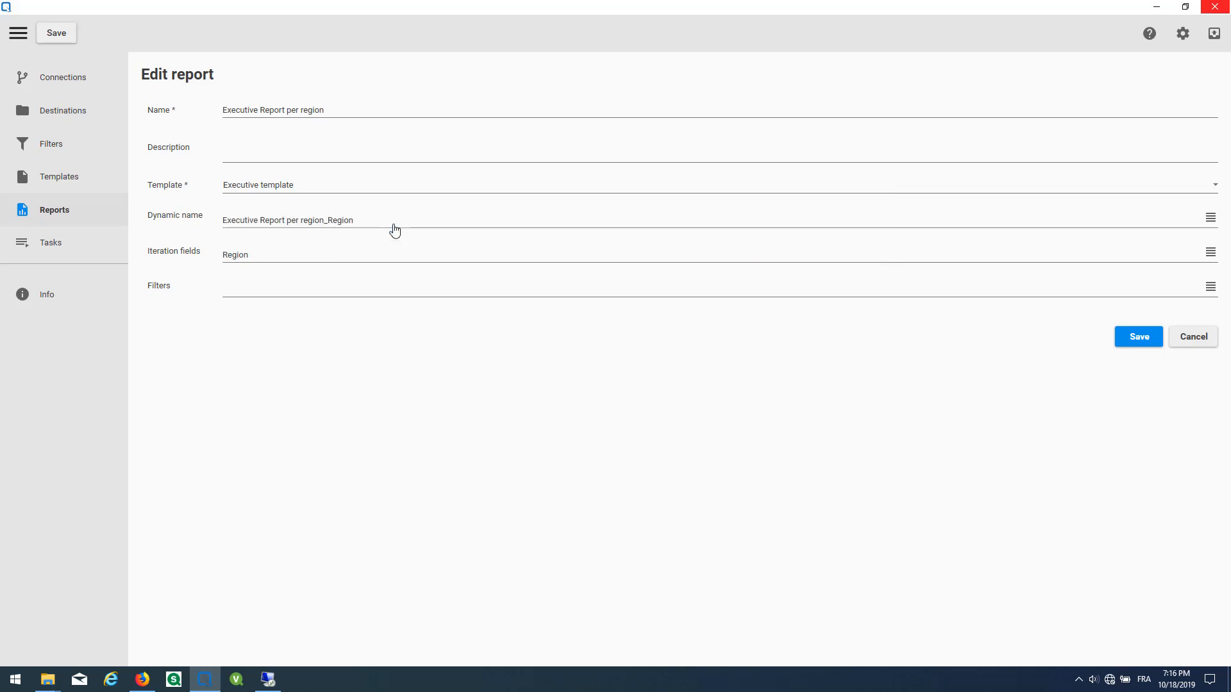
left_click(1140, 343)
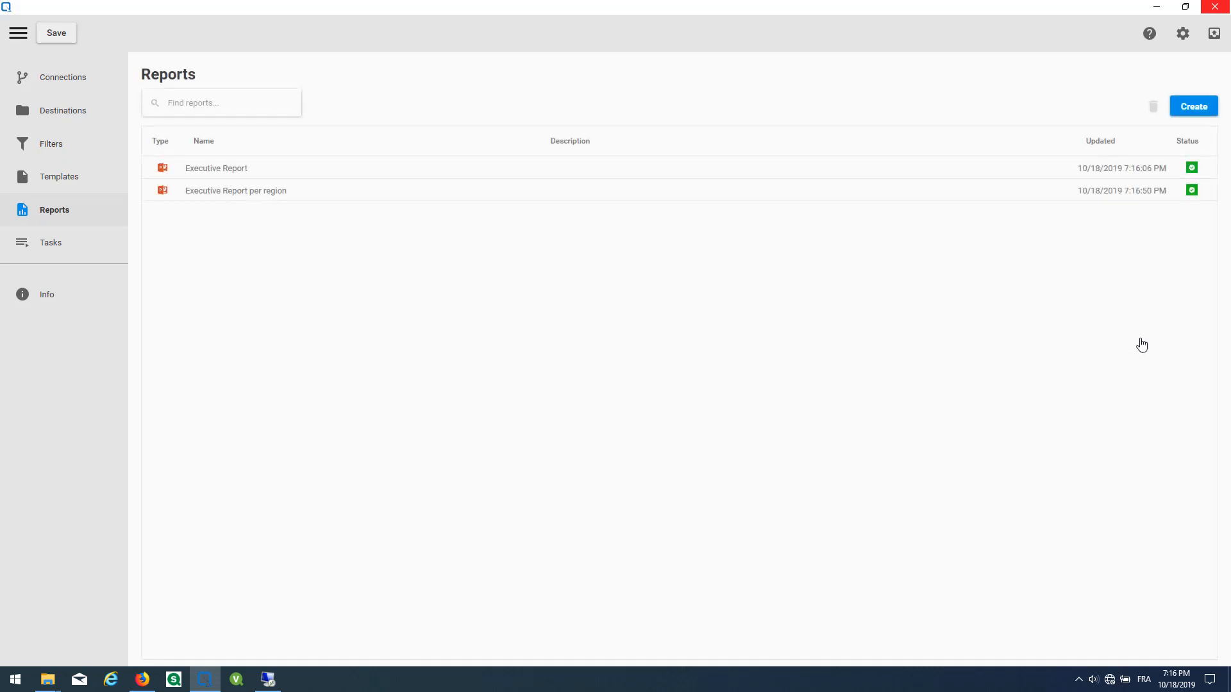
- Start a new task named "Executive task" with My reports as its destination
left_click(59, 247)
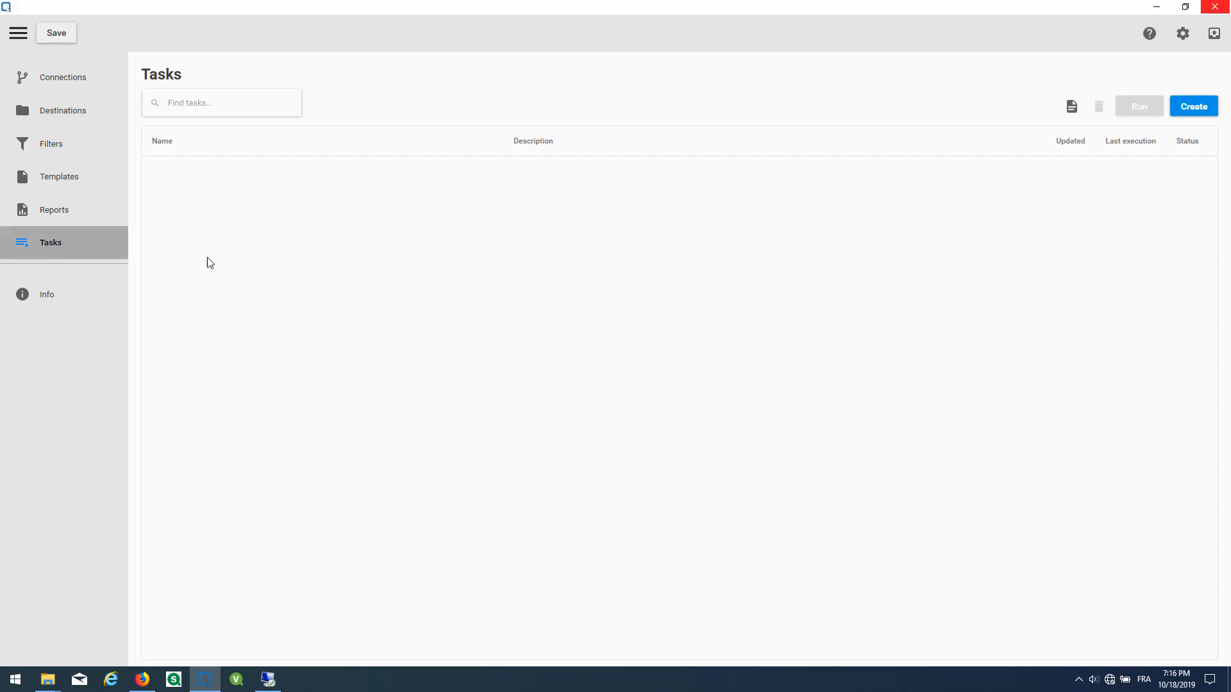
left_click(1183, 110)
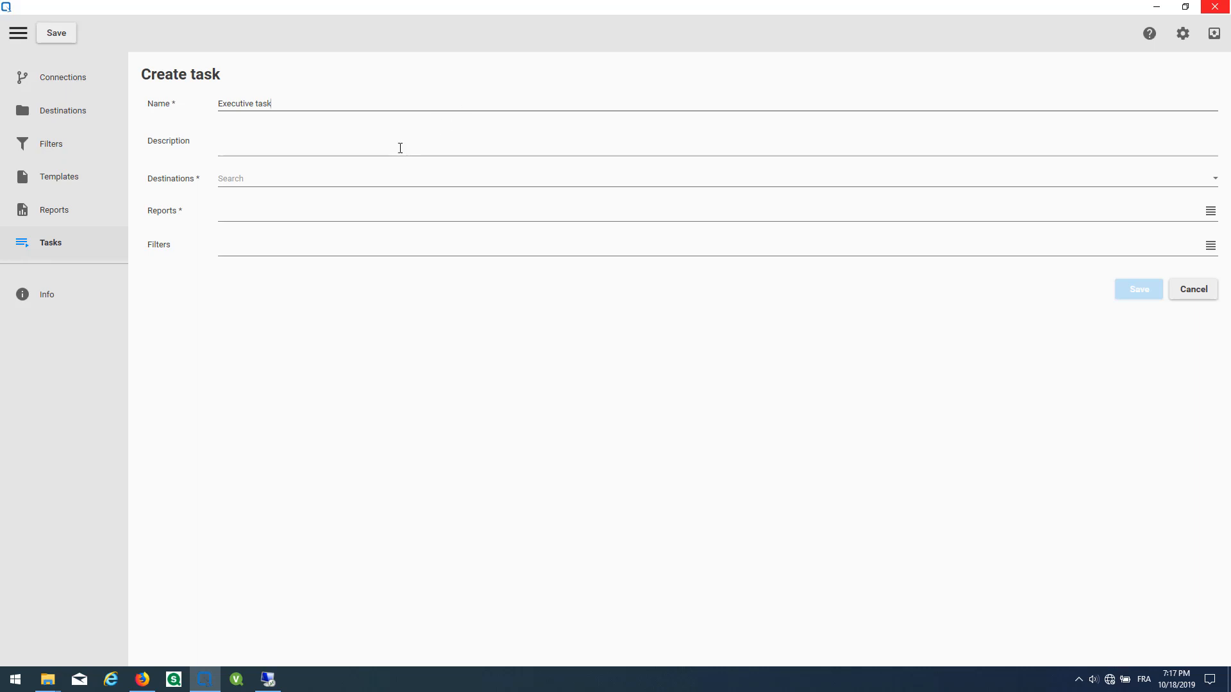
left_click(285, 181)
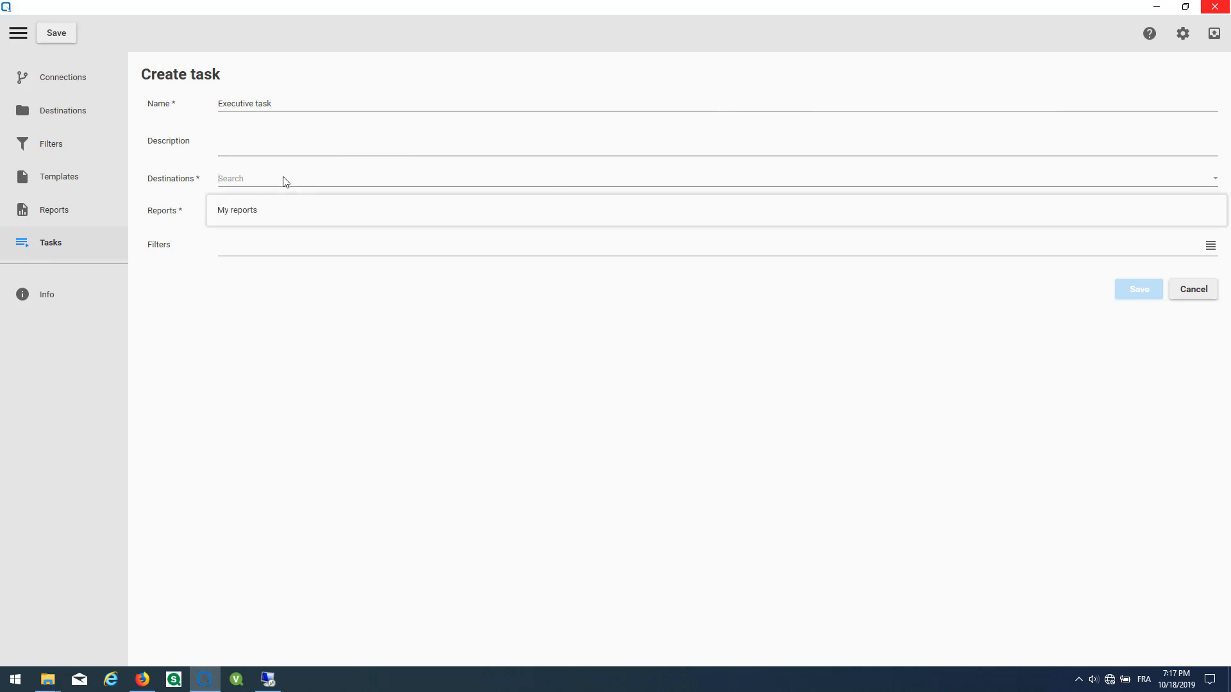
left_click(254, 209)
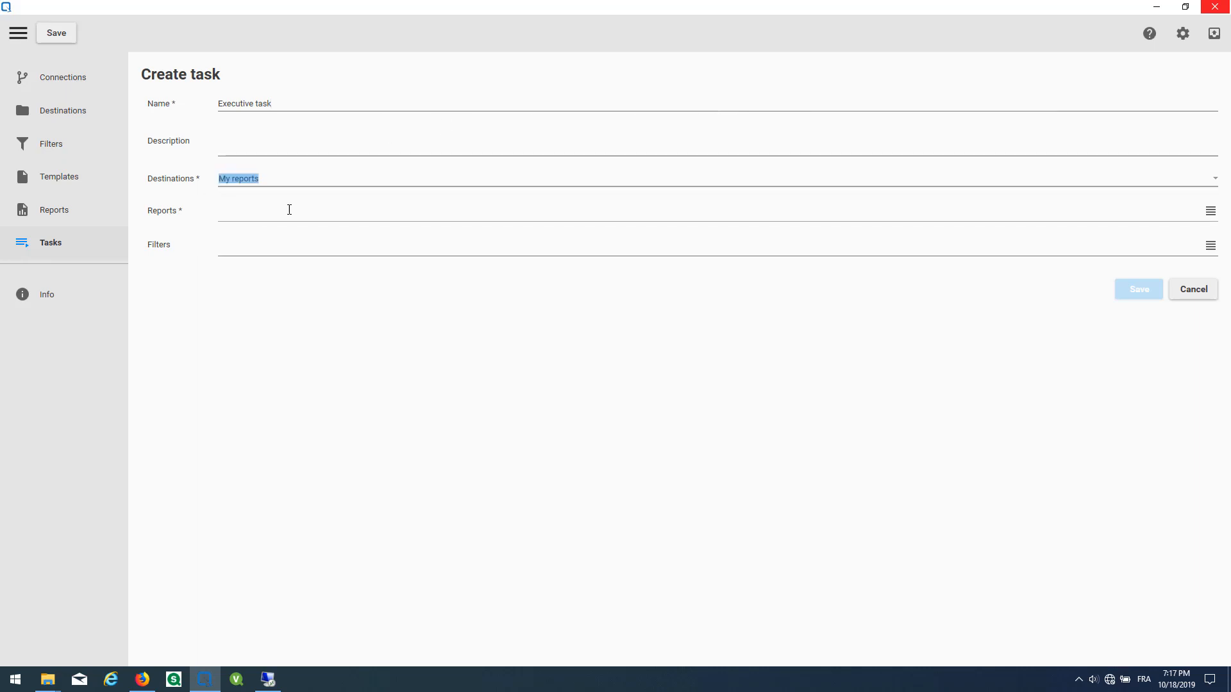
- Add Executive Report in Pptx format to the task's reports
left_click(1209, 211)
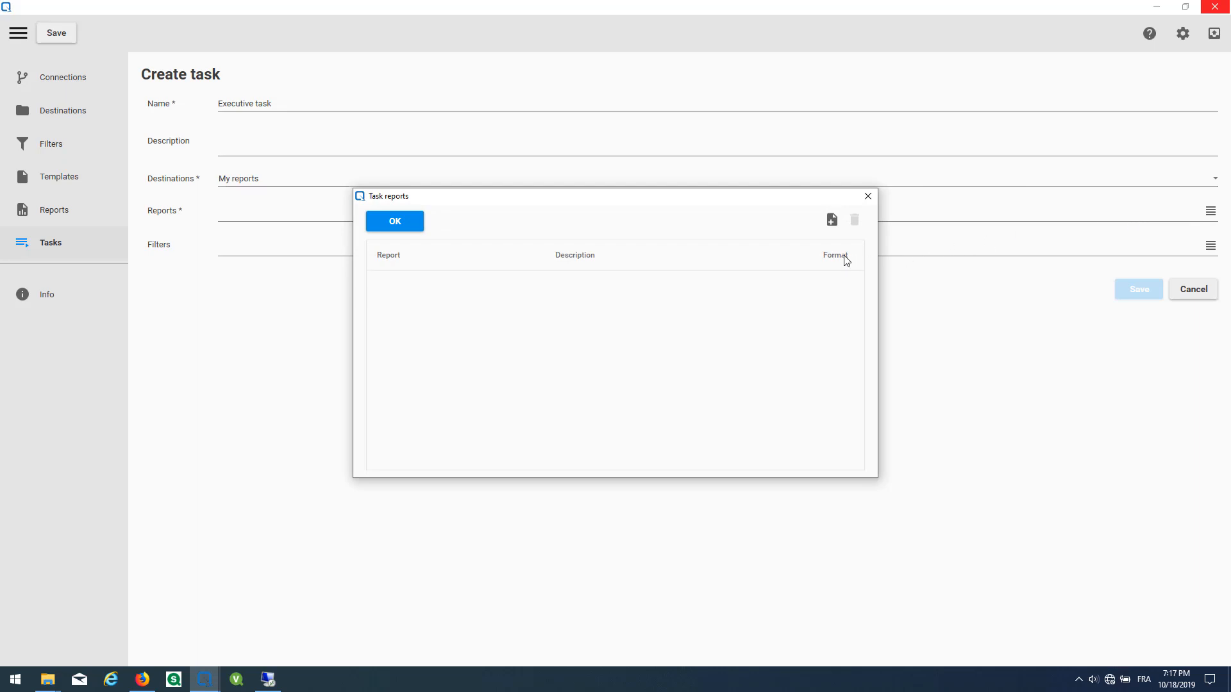
left_click(832, 220)
left_click(494, 280)
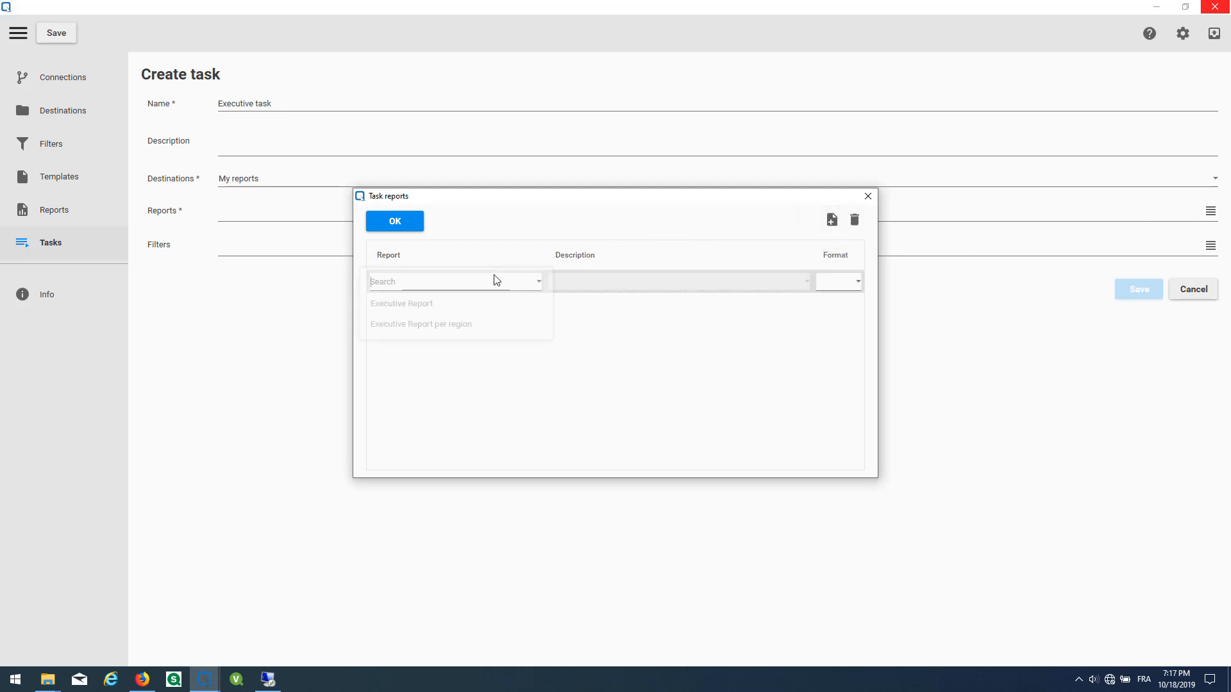
left_click(474, 303)
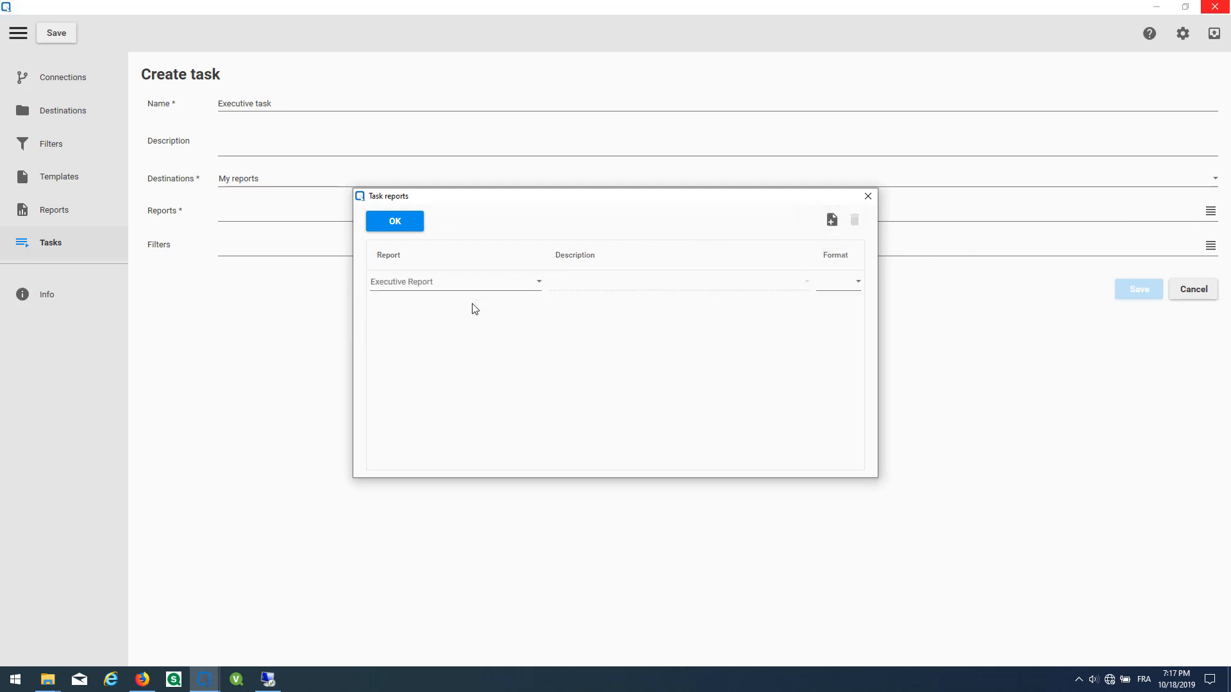
left_click(848, 284)
left_click(844, 308)
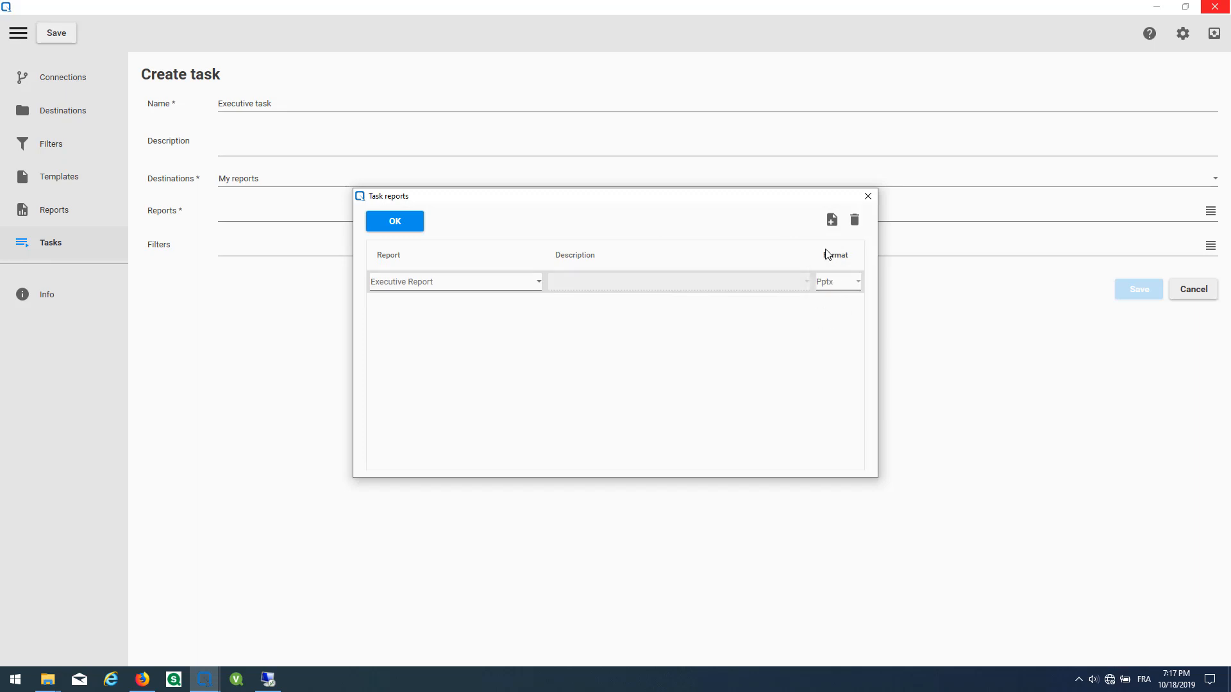
- Add Executive Report a second time to the task's reports, in Pdf format
left_click(831, 220)
left_click(489, 306)
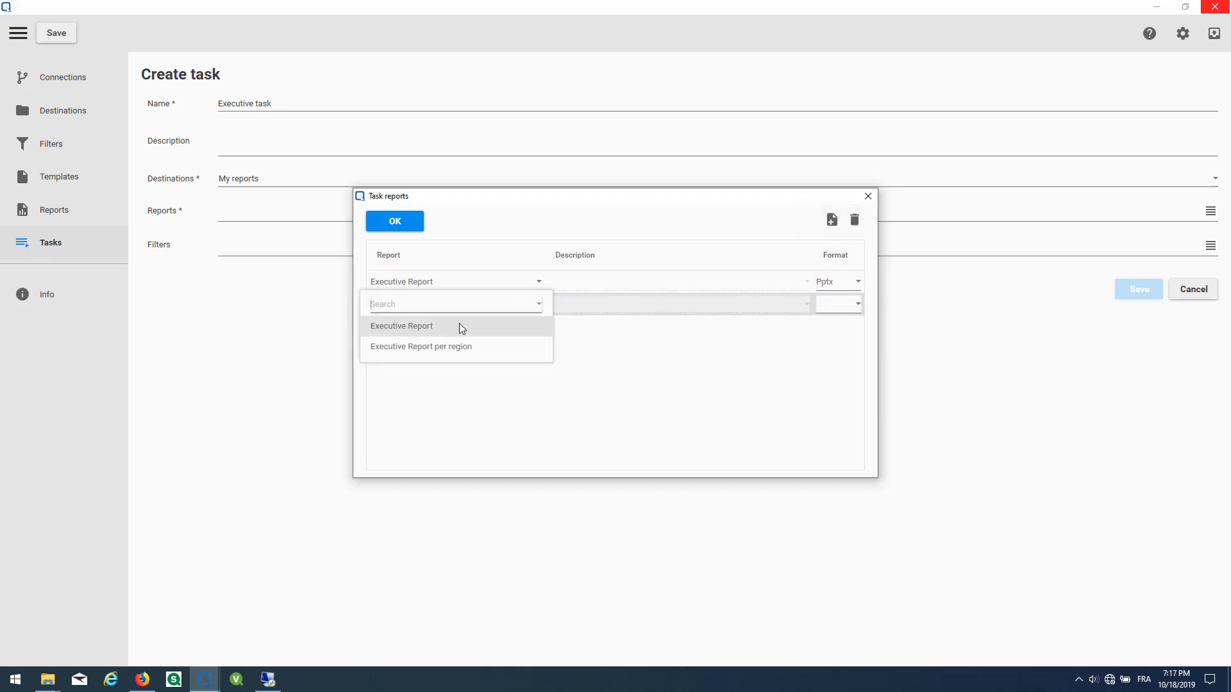
left_click(459, 326)
left_click(853, 309)
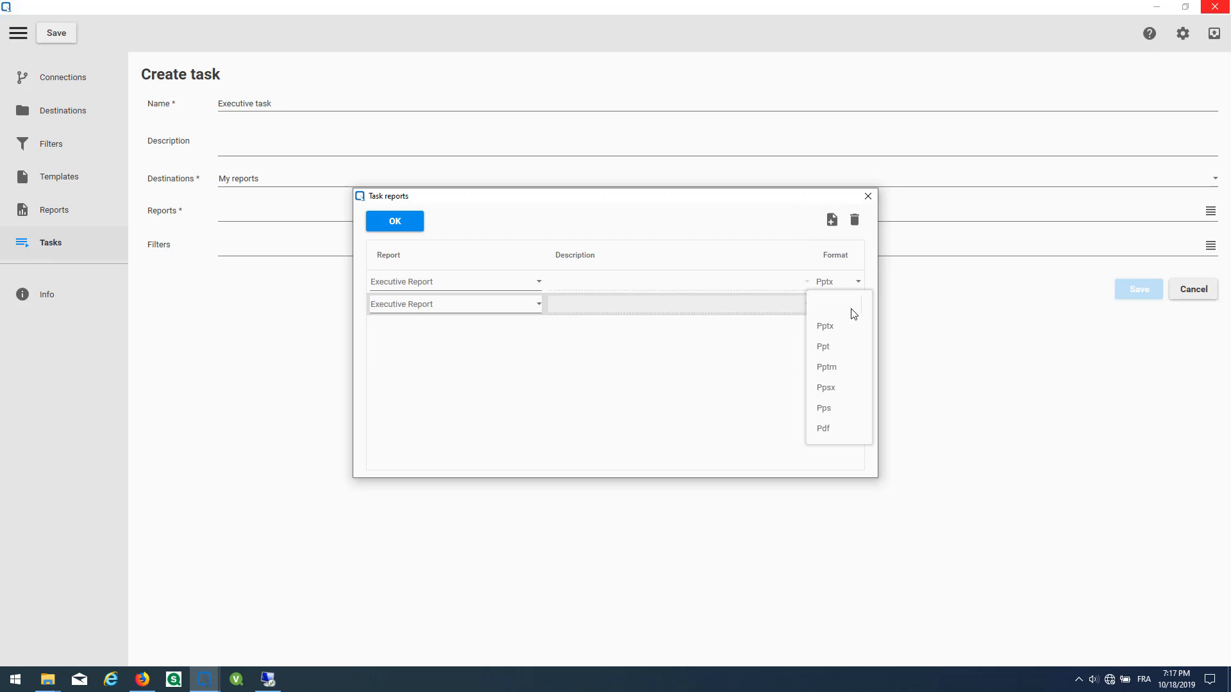
left_click(825, 426)
- Add Executive Report per region in Pptx format to the task's reports, and save the task
left_click(831, 220)
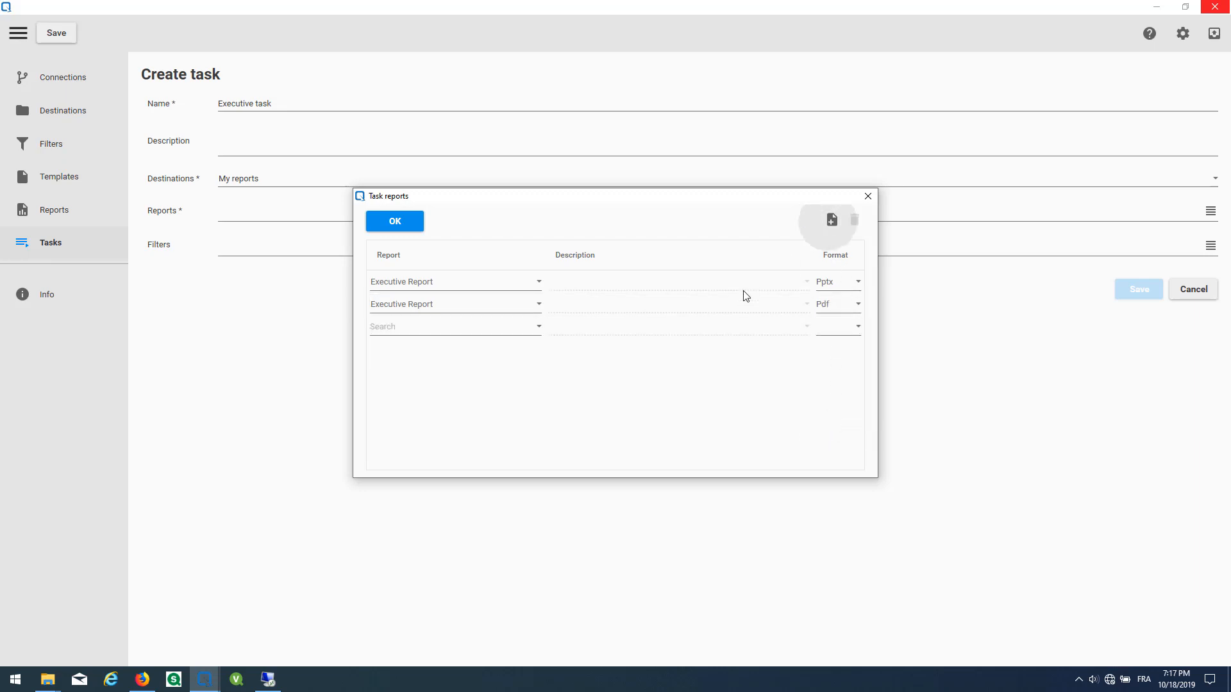
left_click(487, 335)
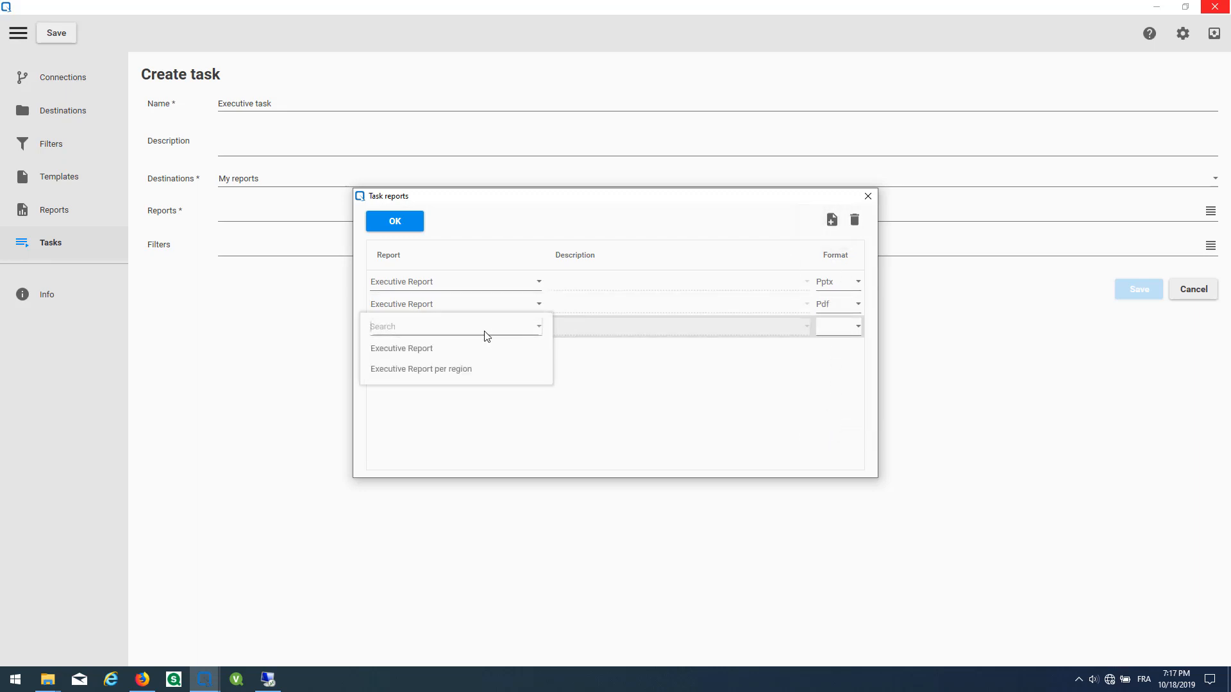
left_click(431, 370)
left_click(833, 328)
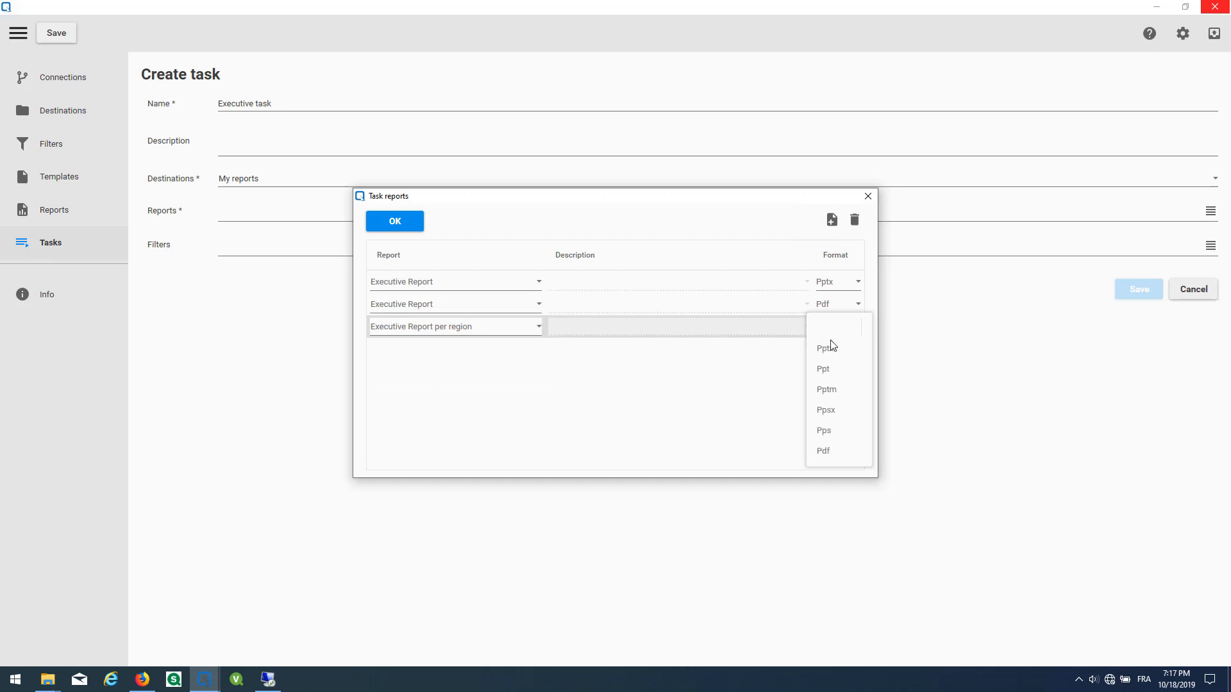
left_click(829, 347)
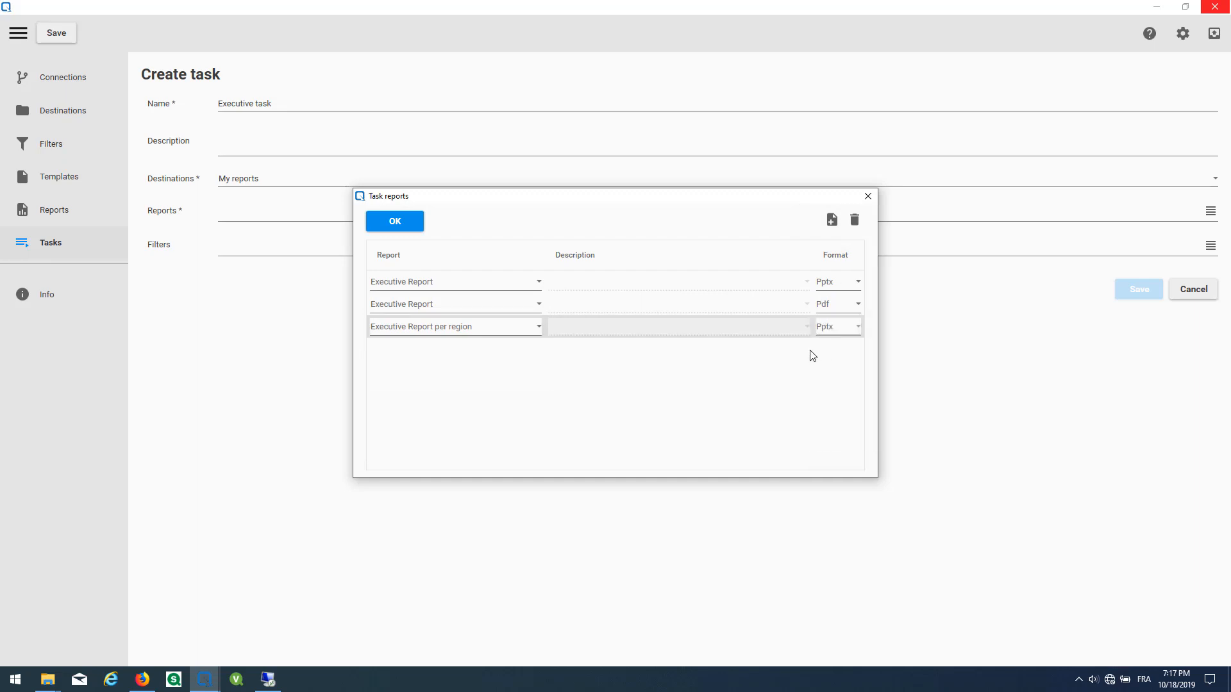
left_click(381, 228)
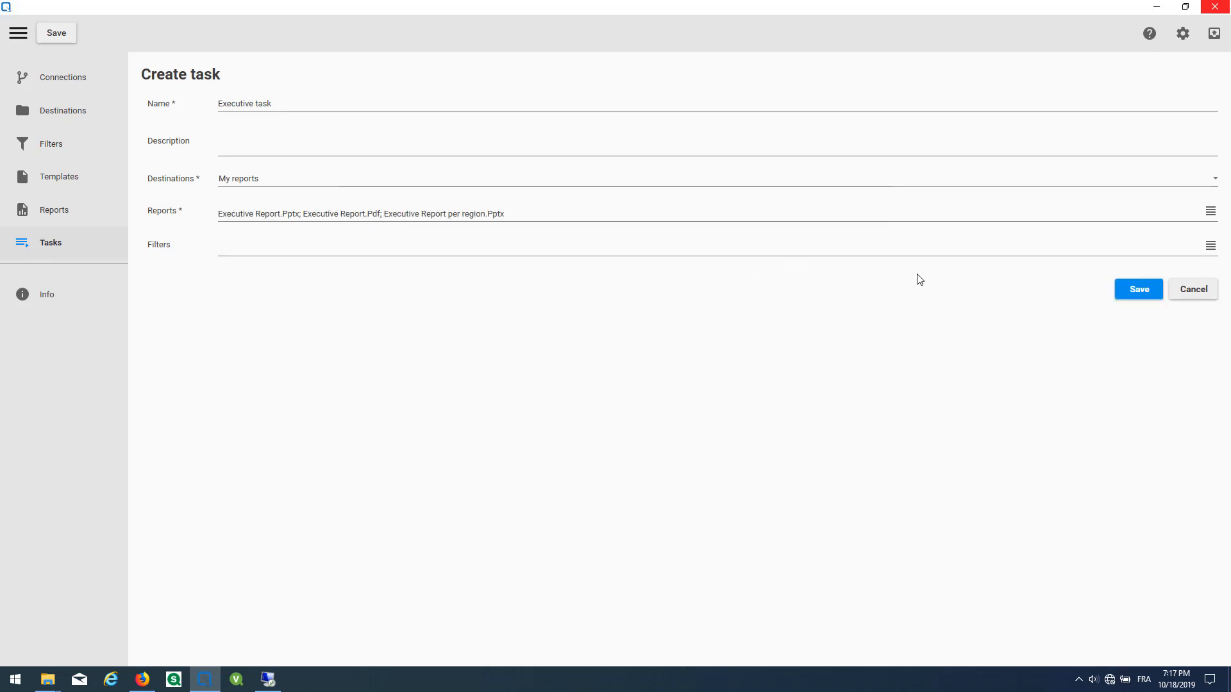
left_click(1139, 291)
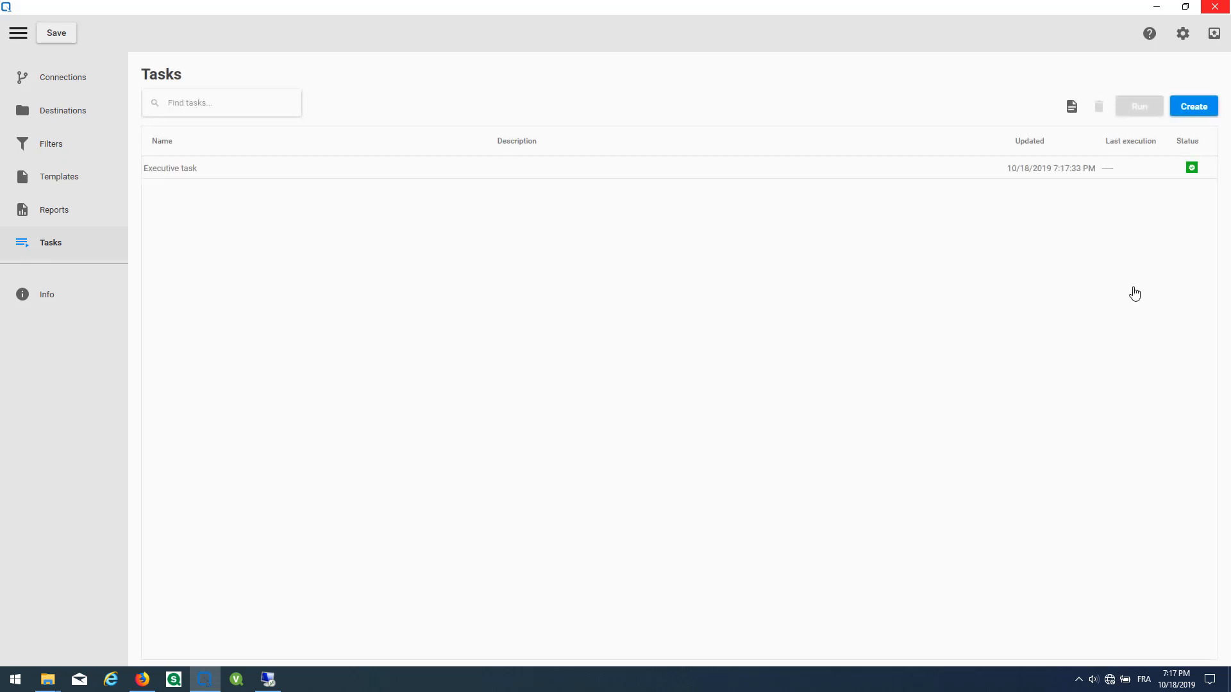
- Run the Executive task and open the folder containing its generated report files
left_click(915, 169)
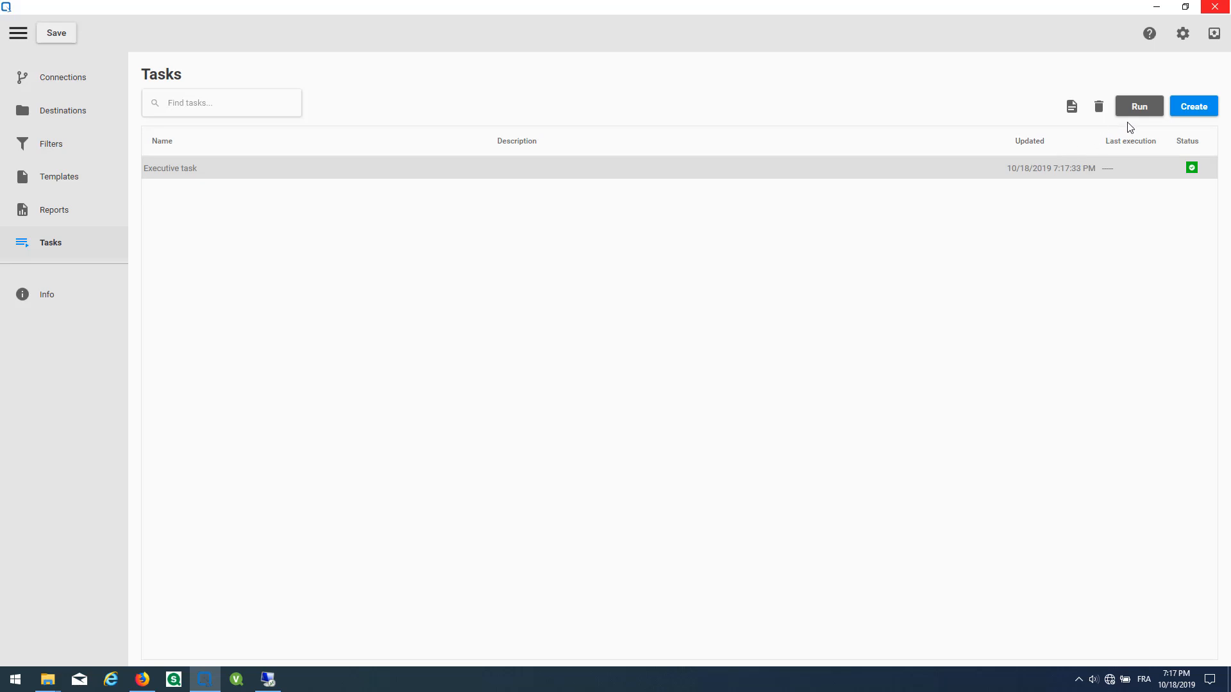
left_click(1135, 116)
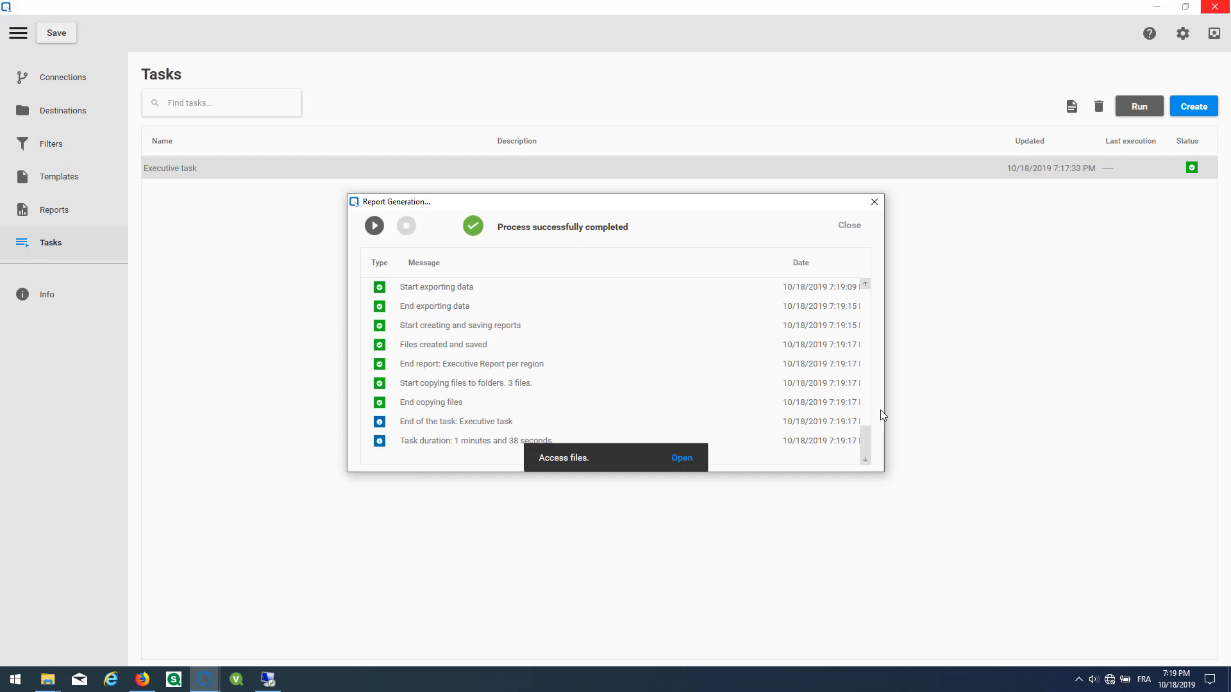
left_click(675, 460)
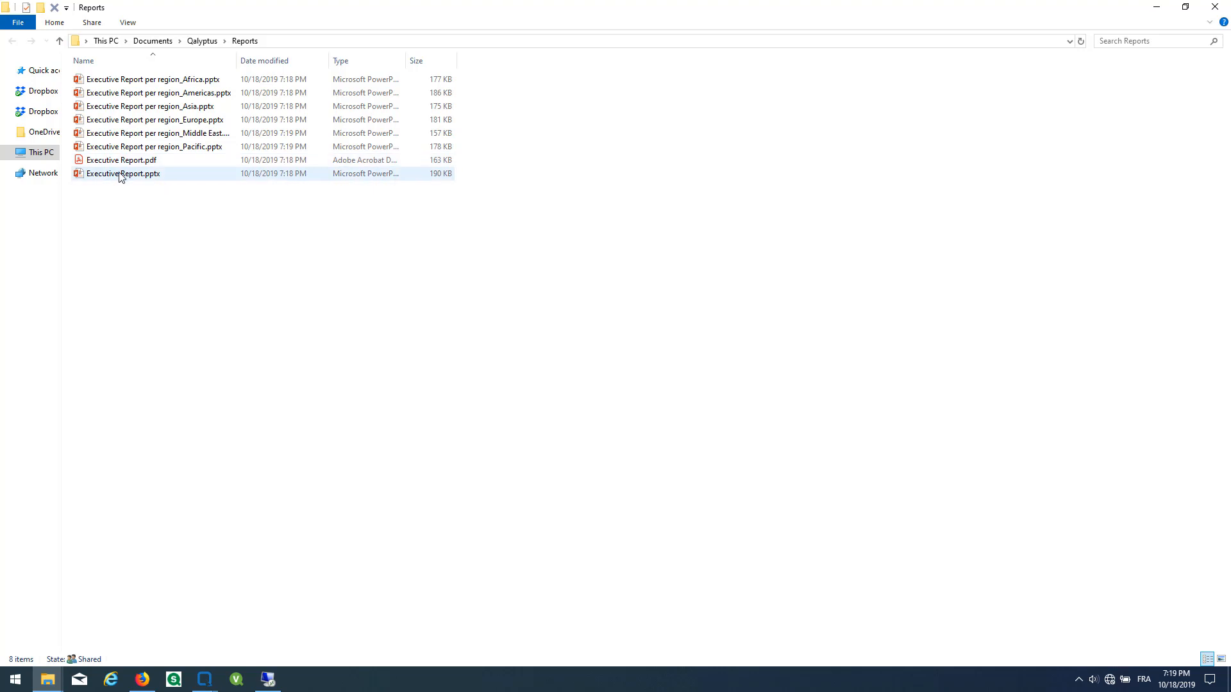
- Open the generated Executive Report.pptx, examine the charts and table on its slides, and close the presentation
double_click(119, 174)
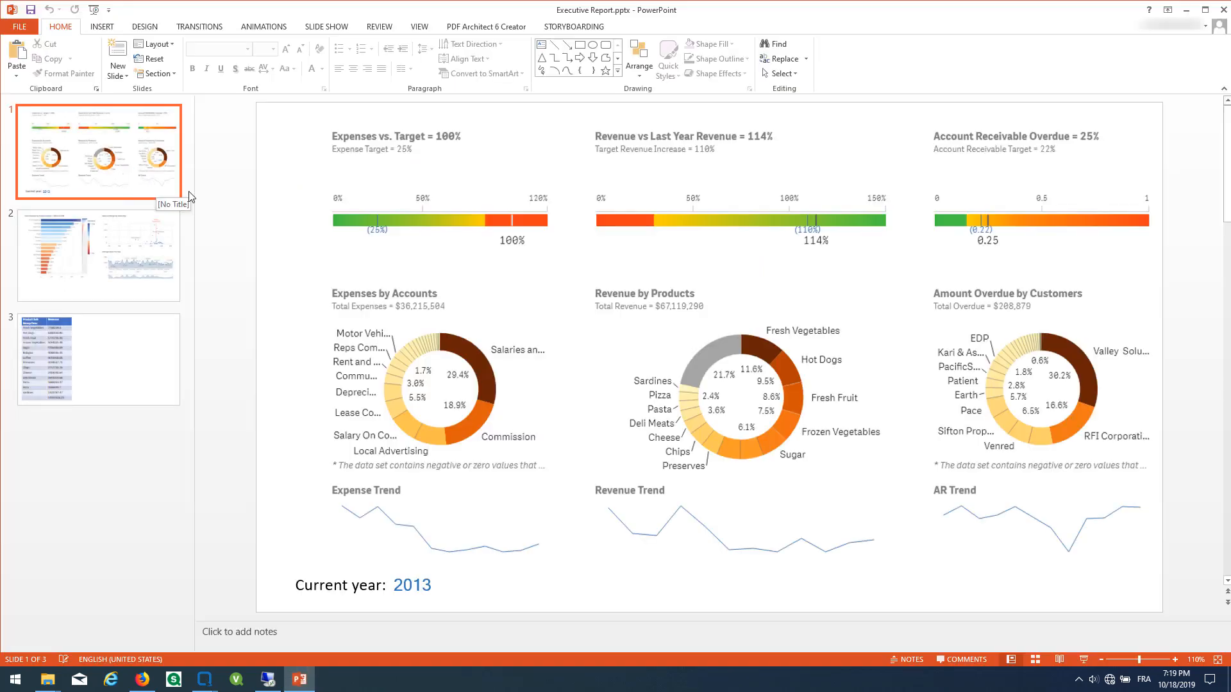
scroll(284, 197, "down", 1)
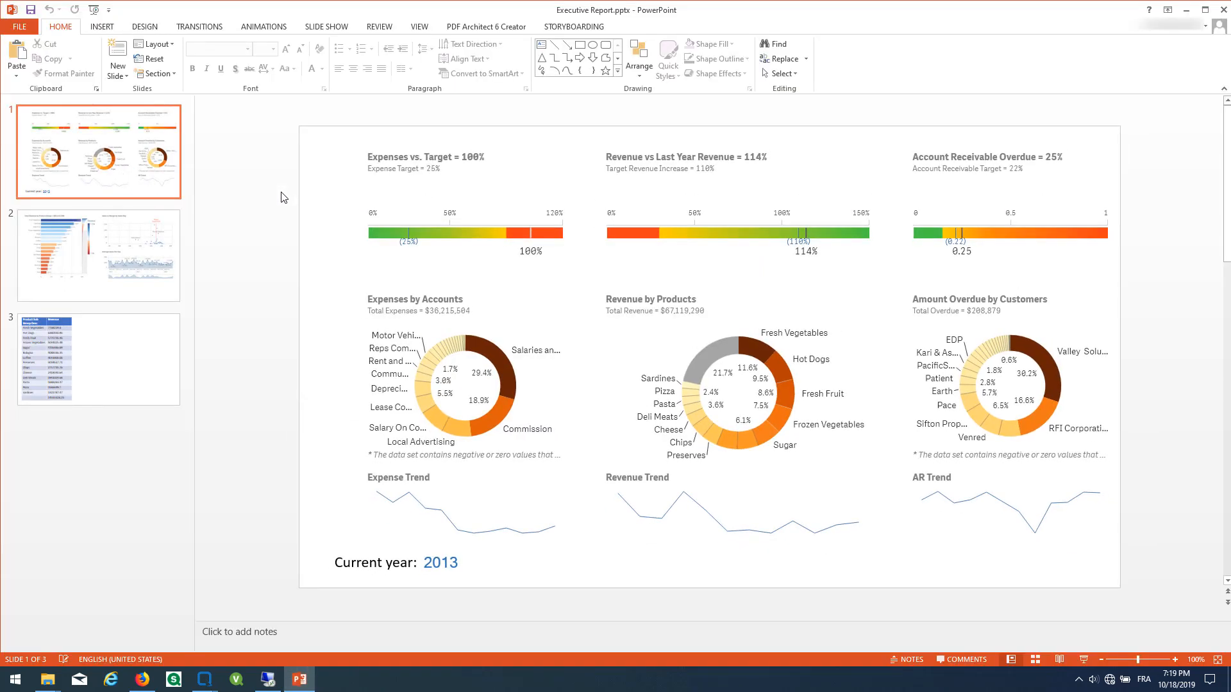
left_click(141, 234)
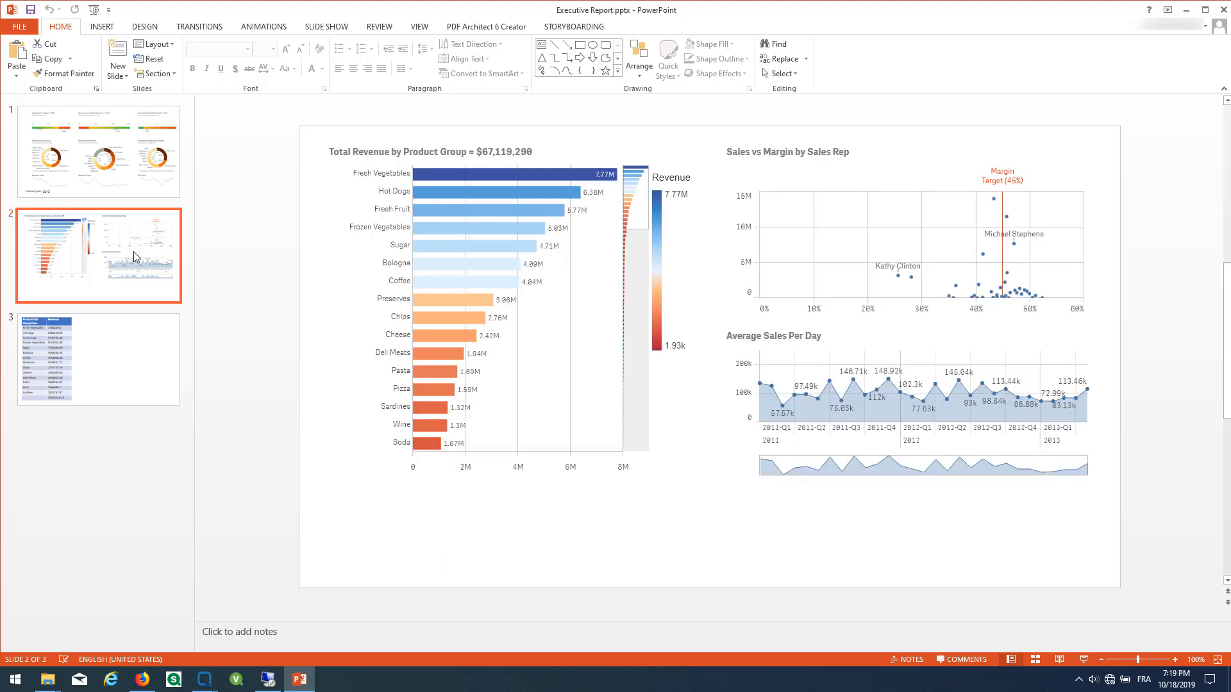
left_click(122, 354)
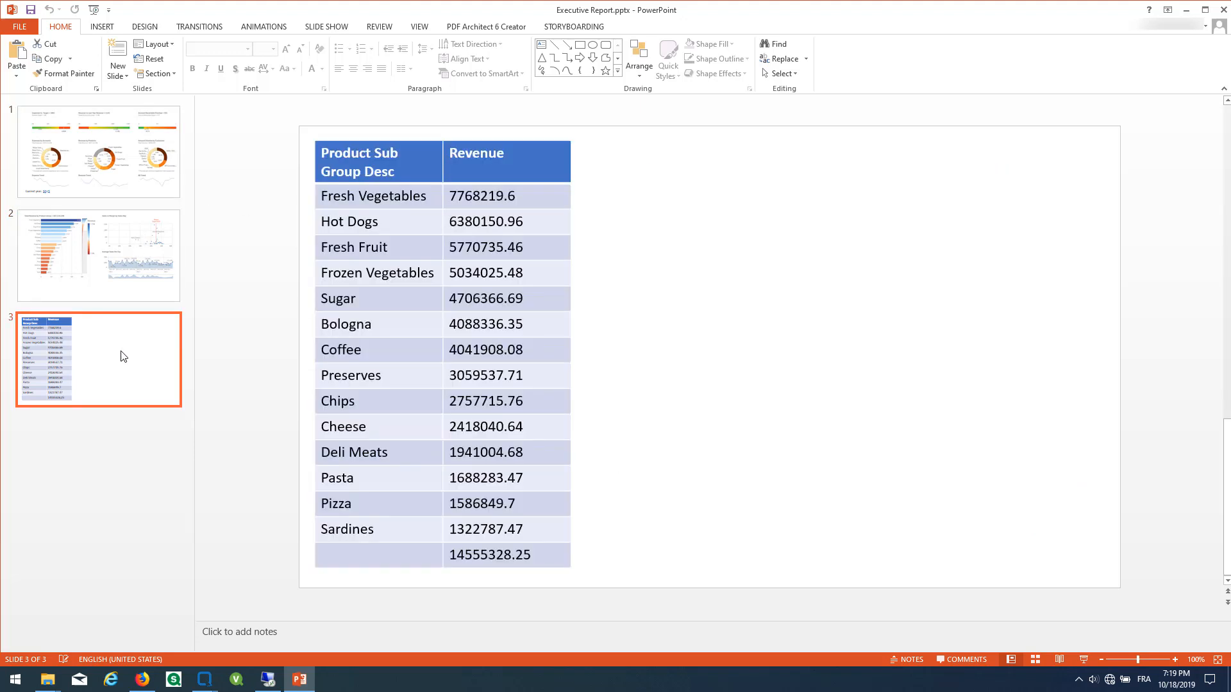
left_click(138, 282)
left_click(141, 172)
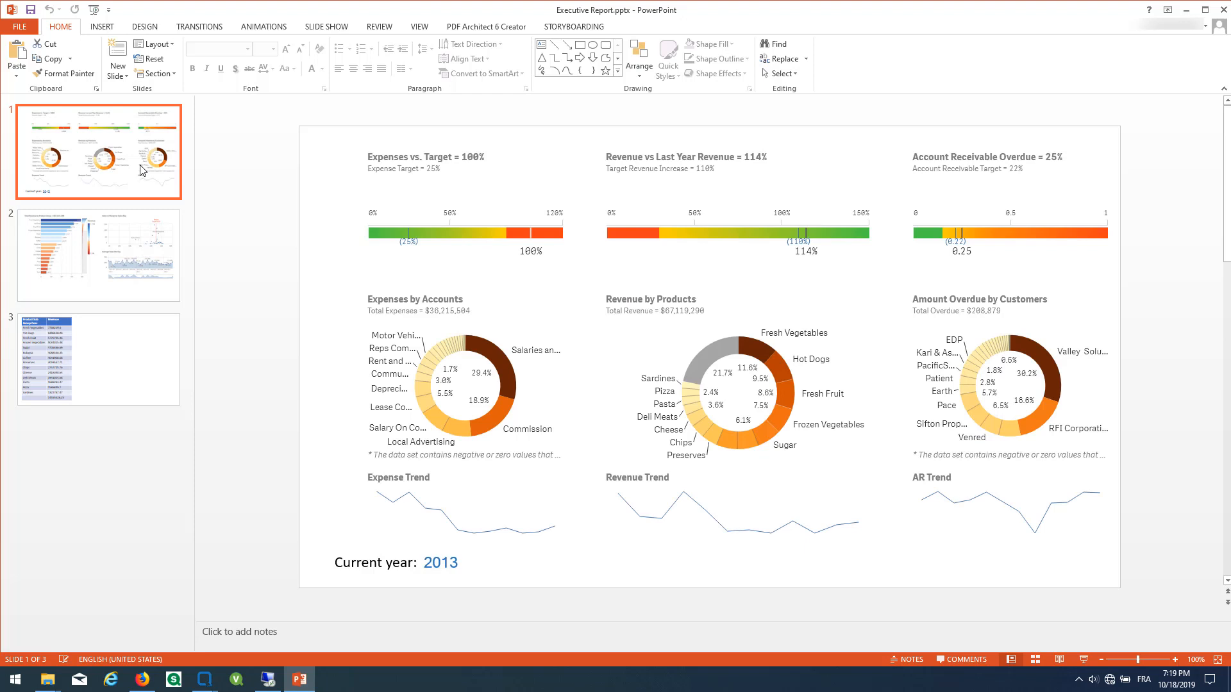
left_click(1216, 10)
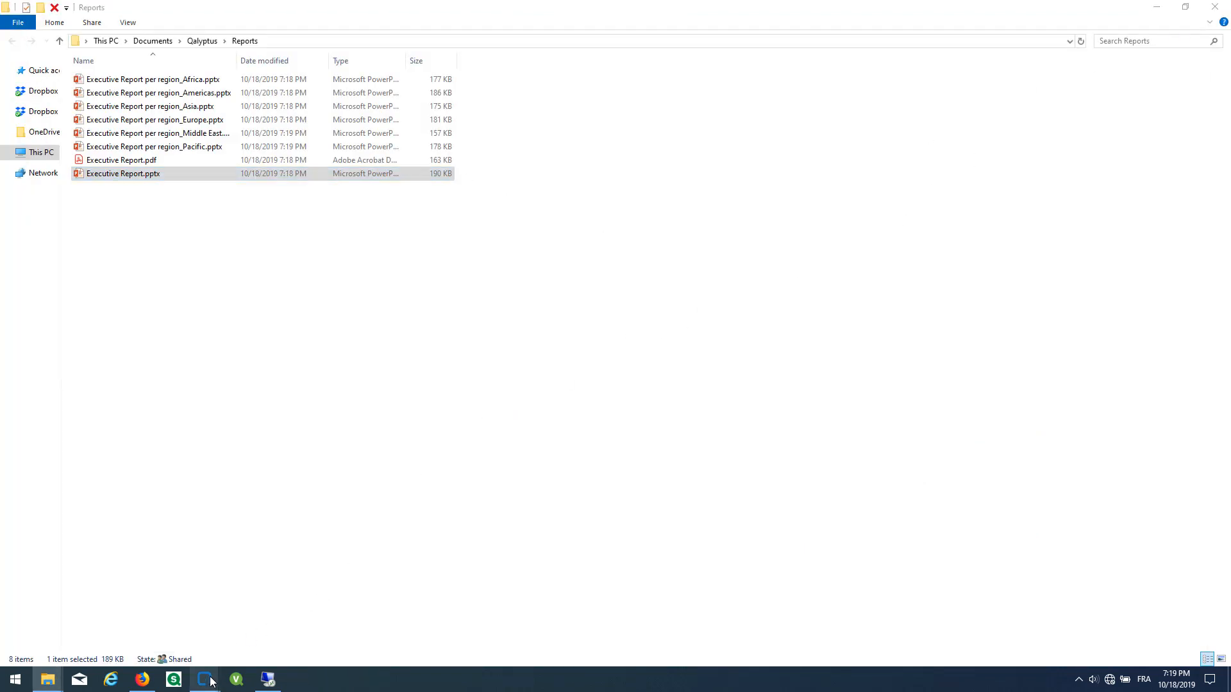
- Switch back to the Report Generation window in Qalyptus
left_click(263, 596)
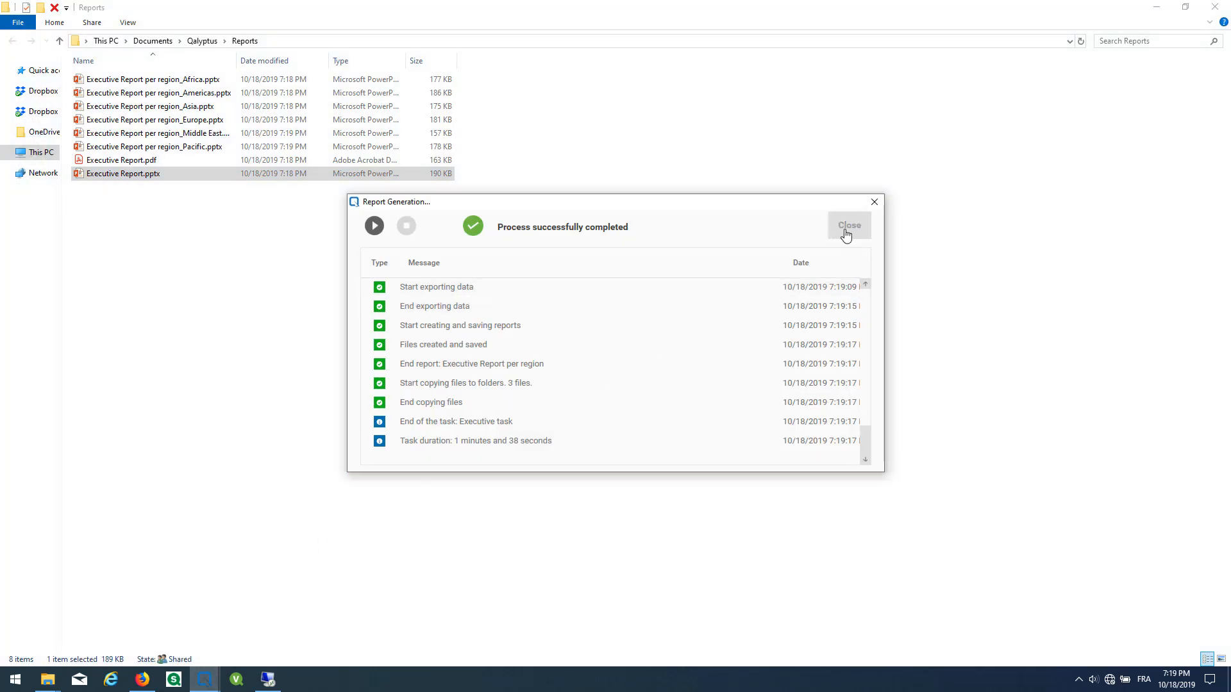